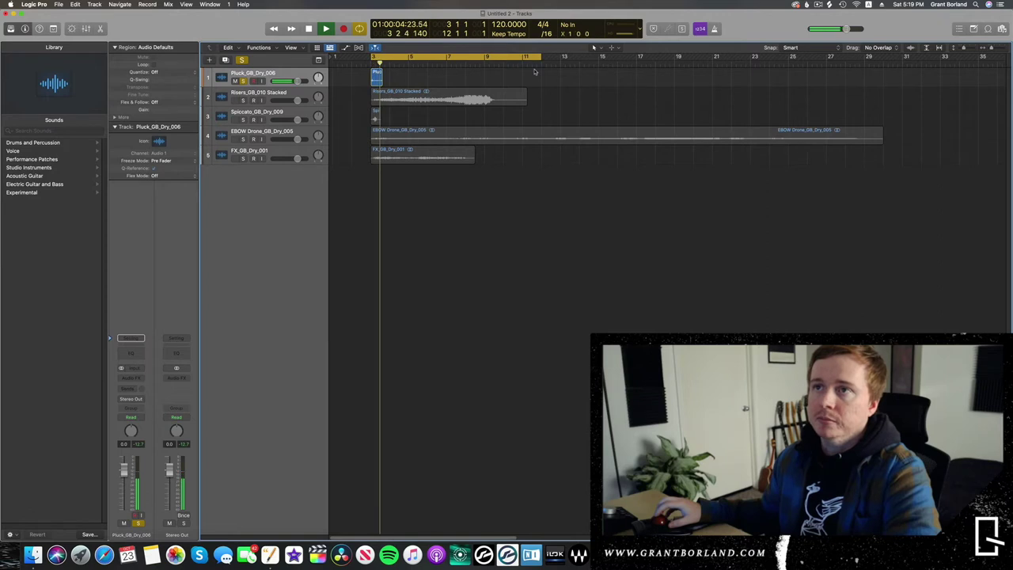
- Stop the pluck playback, solo the Risers_GB_010 Stacked track and audition it from bar 3
{"action": "key", "text": "space"}
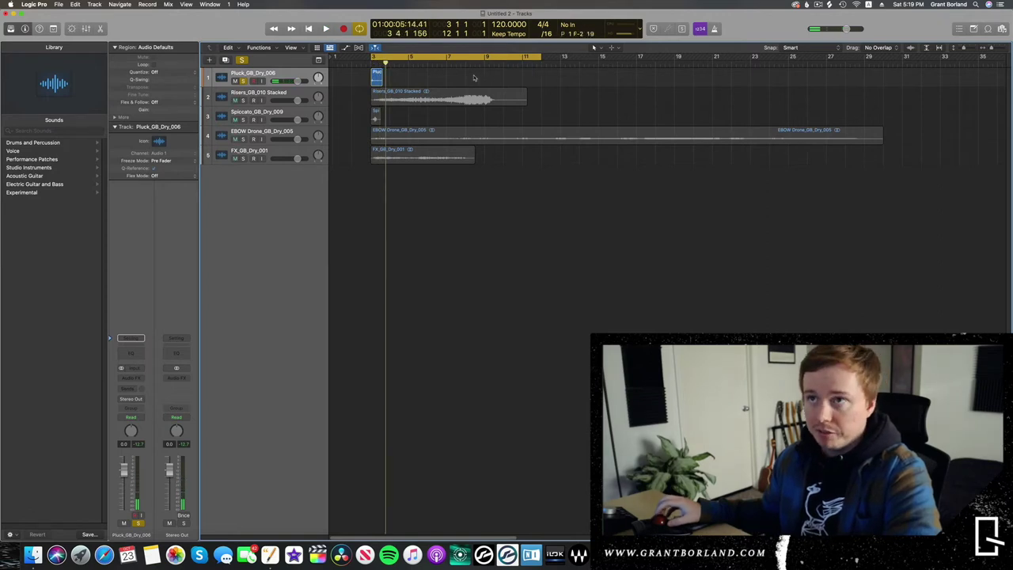
{"action": "left_click", "coordinate": [243, 101]}
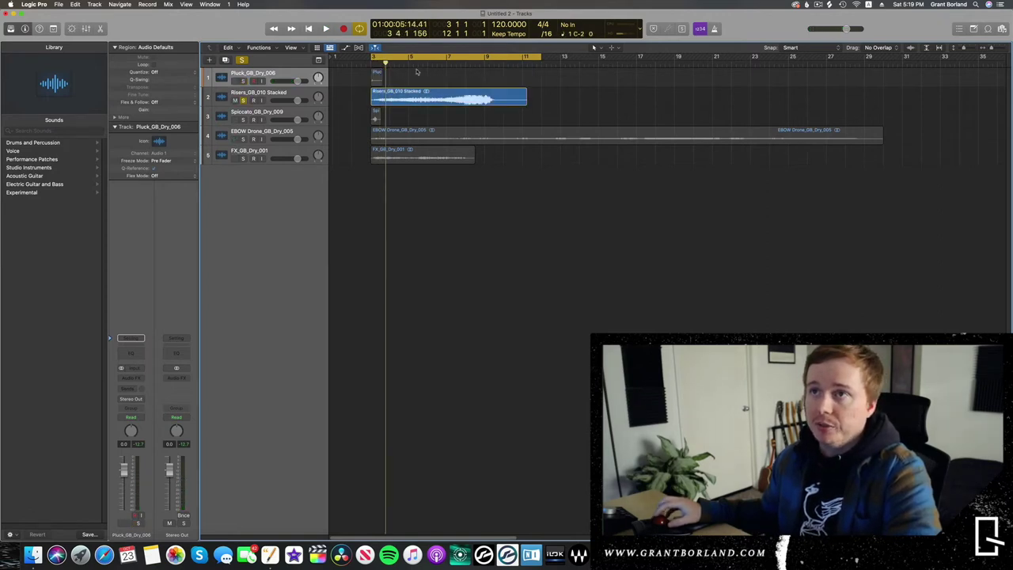
{"action": "left_click", "coordinate": [370, 62]}
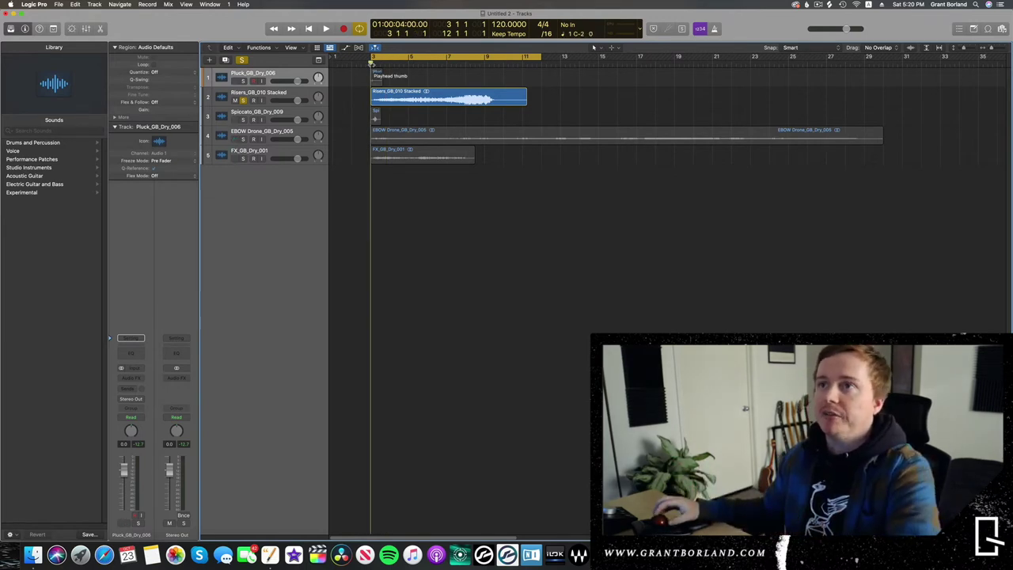
{"action": "key", "text": "space"}
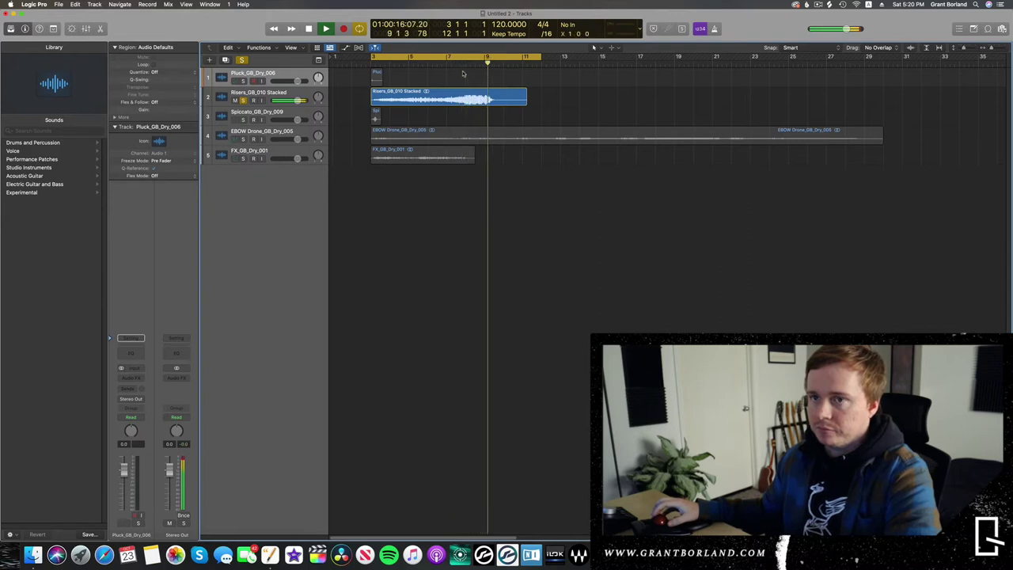
{"action": "key", "text": "space"}
- Solo only the Spiccato_GB_Dry_009 track and audition its short sample
{"action": "left_click", "coordinate": [242, 119], "text": "alt"}
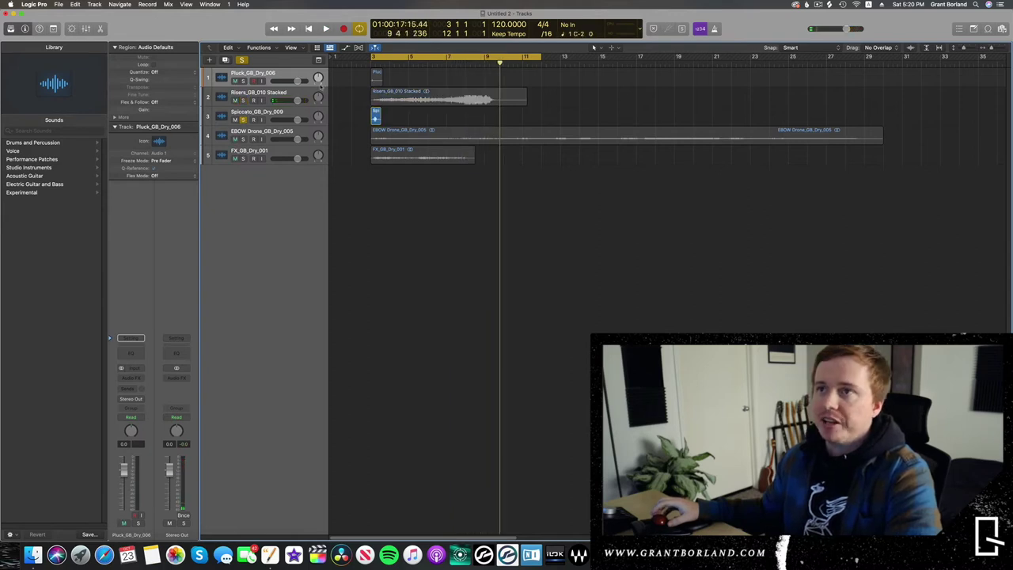
{"action": "key", "text": "space"}
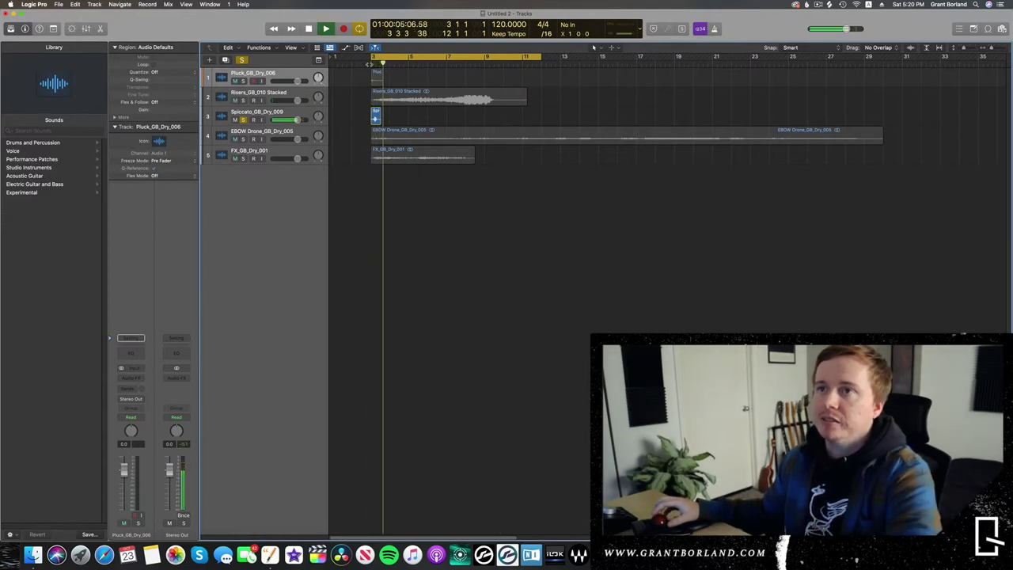
{"action": "key", "text": "space"}
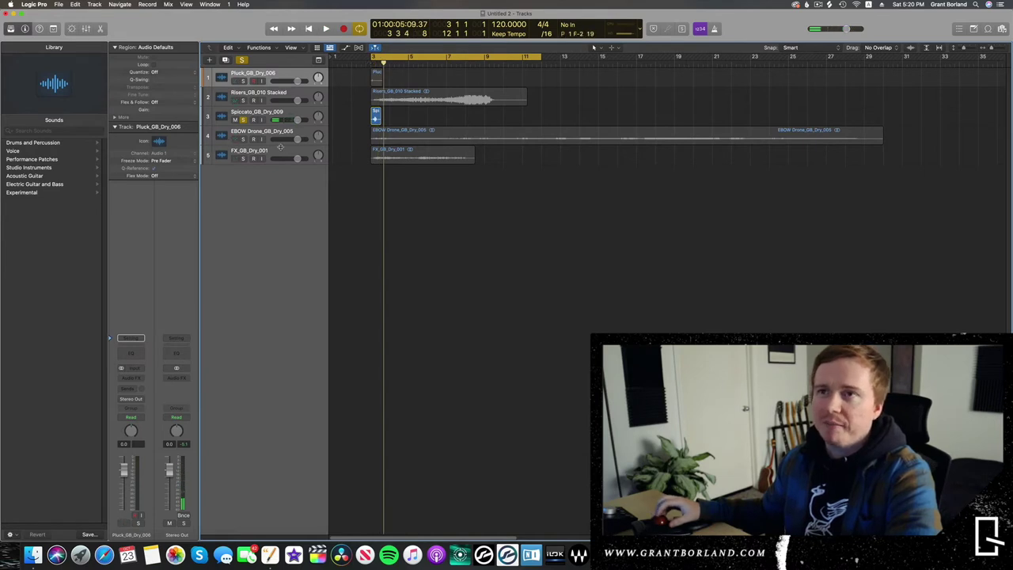
- Clear the spiccato solo, then solo the EBOW Drone_GB_Dry_005 track and listen to the drone
{"action": "key", "text": "super+a"}
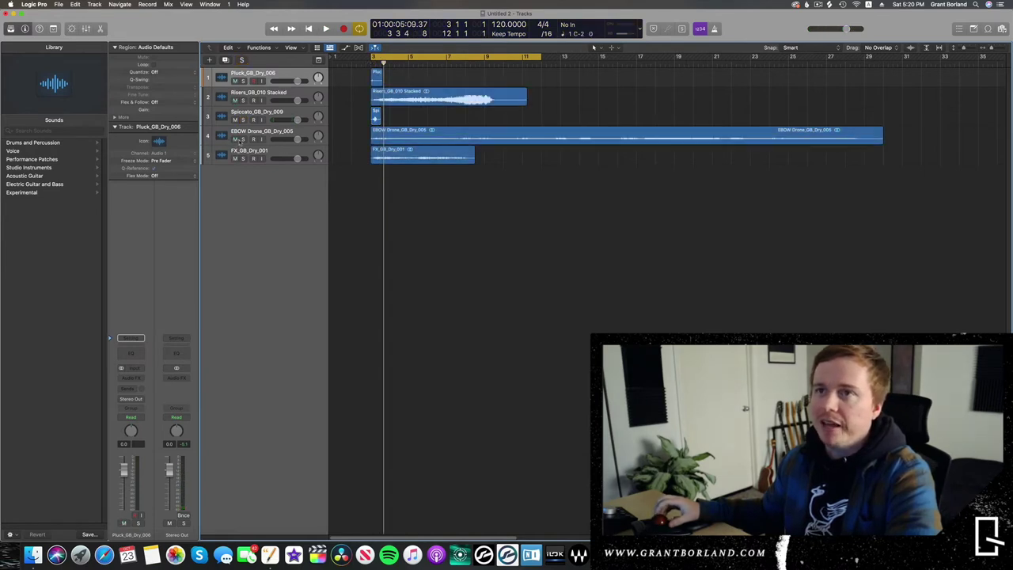
{"action": "left_click", "coordinate": [234, 139]}
{"action": "left_click", "coordinate": [234, 138]}
{"action": "left_click", "coordinate": [243, 138]}
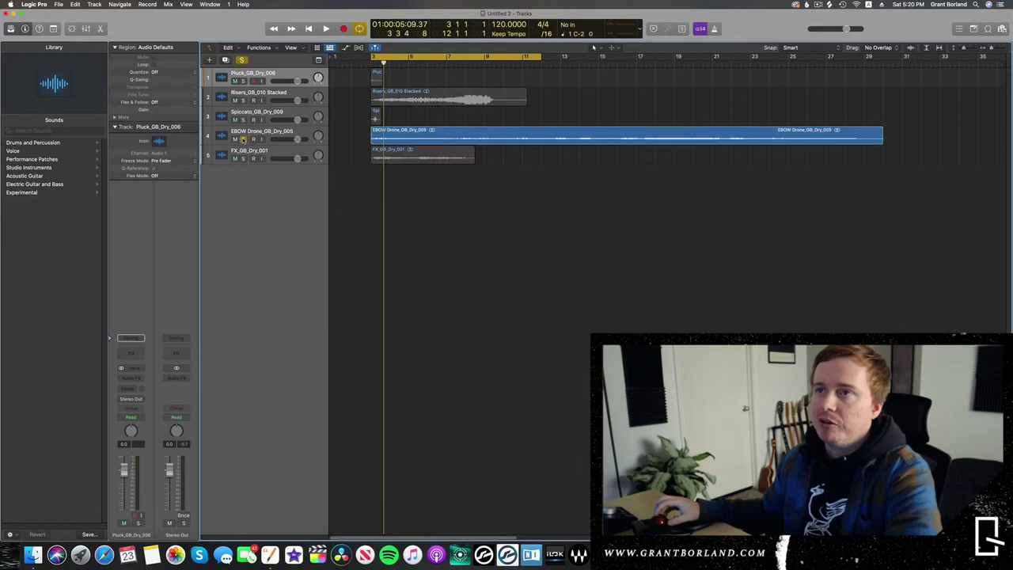
{"action": "key", "text": "space"}
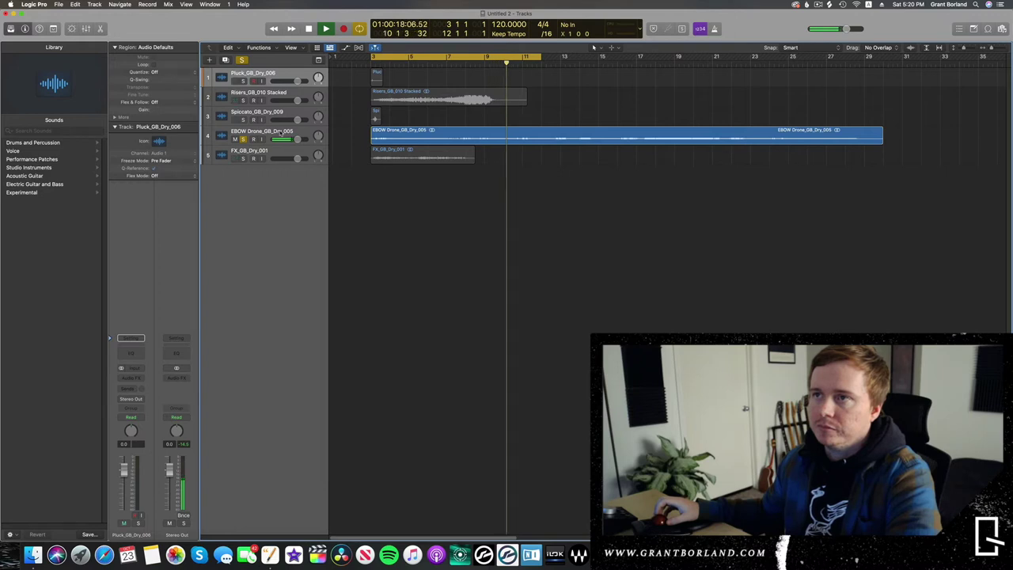
{"action": "key", "text": "space"}
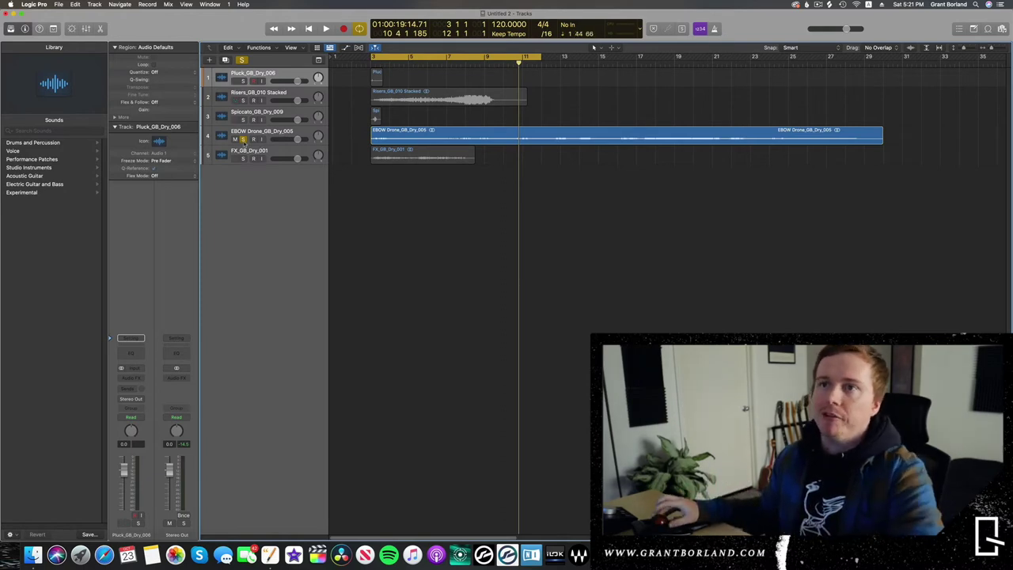
- Solo the FX_GB_Dry_001 track, audition it, and clear the solo so all tracks are active
{"action": "left_click", "coordinate": [244, 158]}
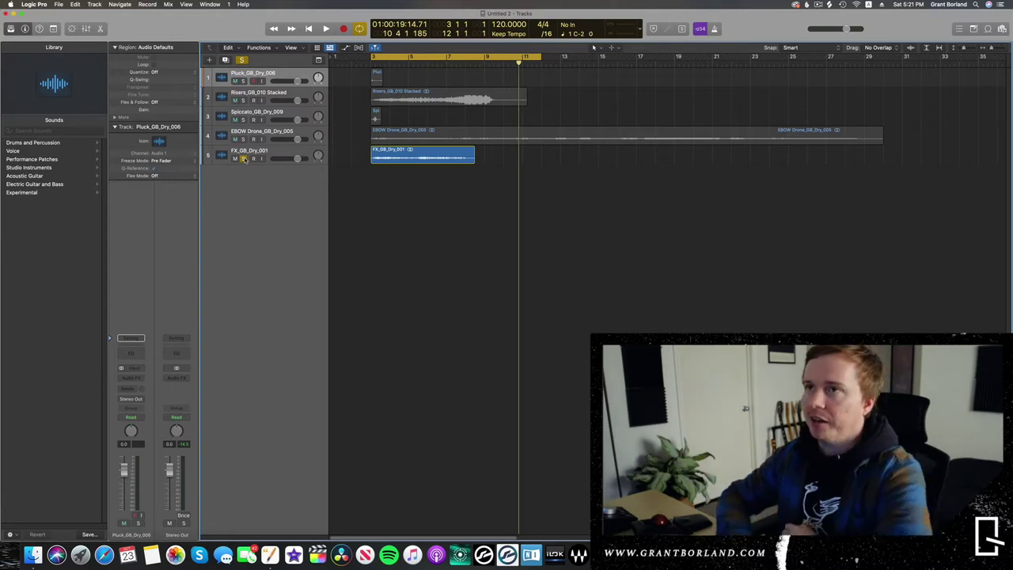
{"action": "key", "text": "space"}
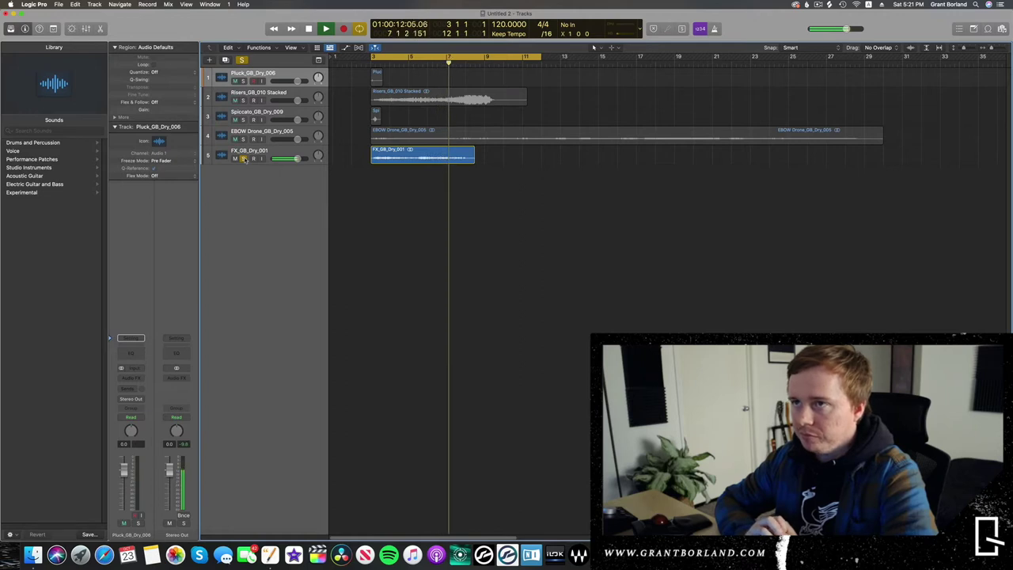
{"action": "key", "text": "space"}
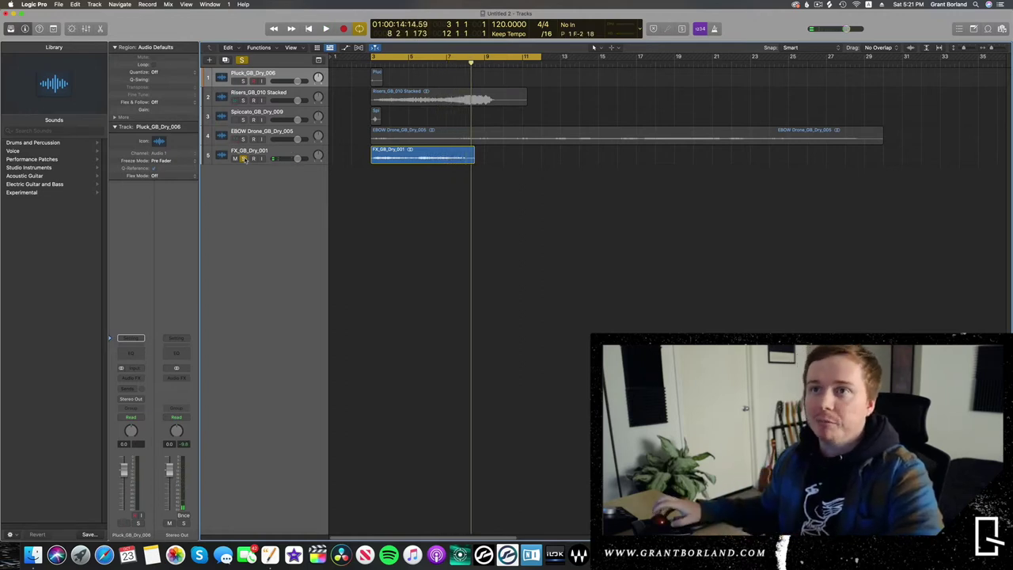
{"action": "key", "text": "super+a"}
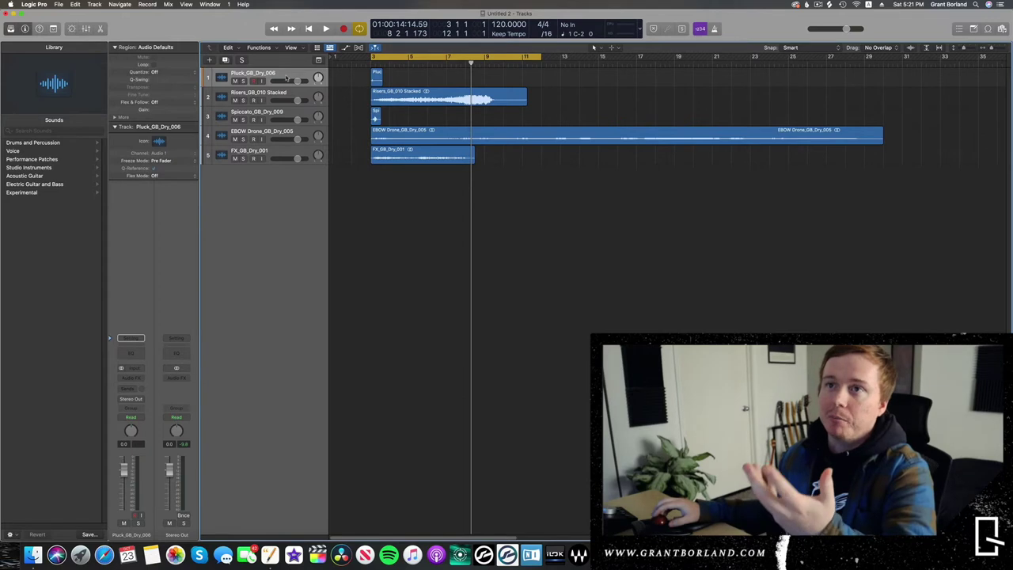
- Select and solo the Pluck_GB_Dry_006 track and play it from the start of the cycle
{"action": "left_click", "coordinate": [286, 75]}
{"action": "left_click", "coordinate": [243, 81]}
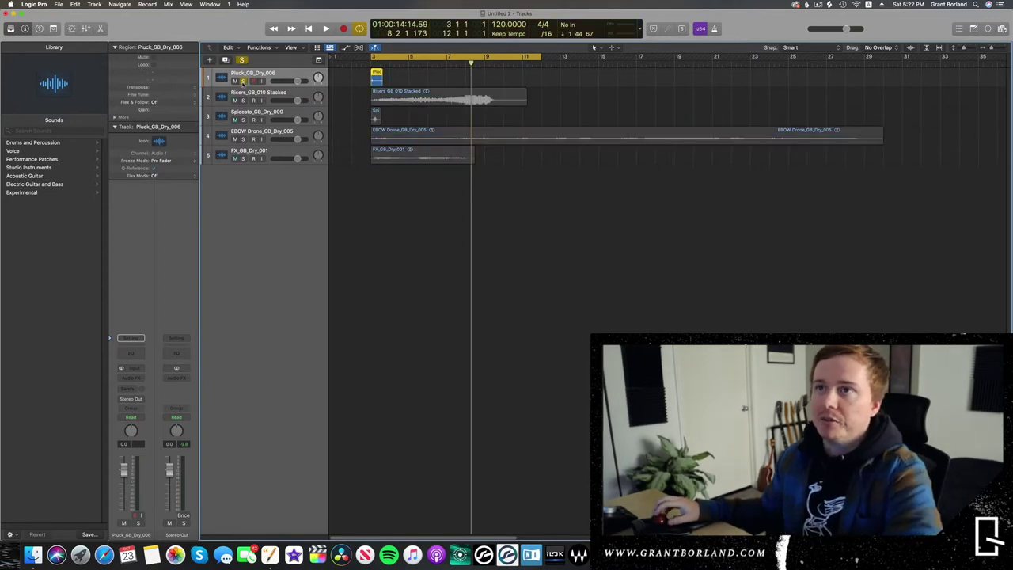
{"action": "key", "text": "Return"}
{"action": "key", "text": "space"}
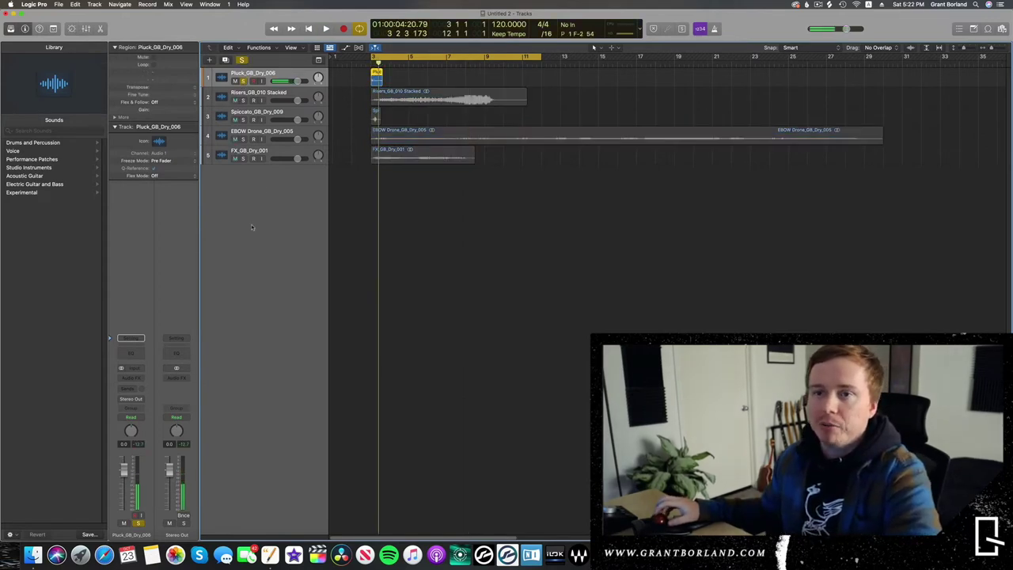
- Insert the stereo SoundShifter Pitch and Thermal effects on the pluck track
{"action": "left_click", "coordinate": [138, 378]}
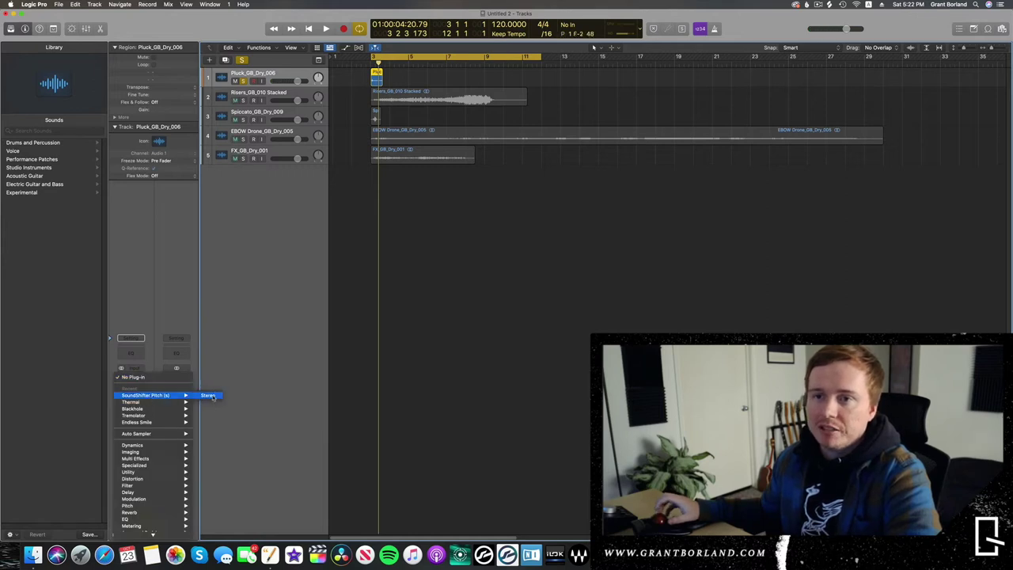
{"action": "left_click", "coordinate": [209, 395]}
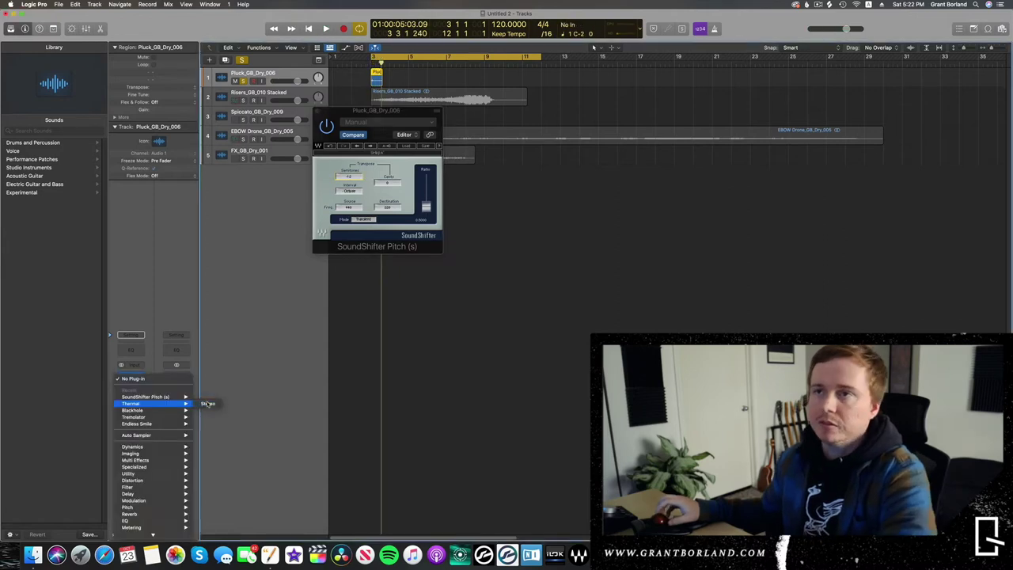
{"action": "left_click", "coordinate": [207, 403]}
{"action": "left_click_drag", "start_coordinate": [592, 147], "coordinate": [616, 159]}
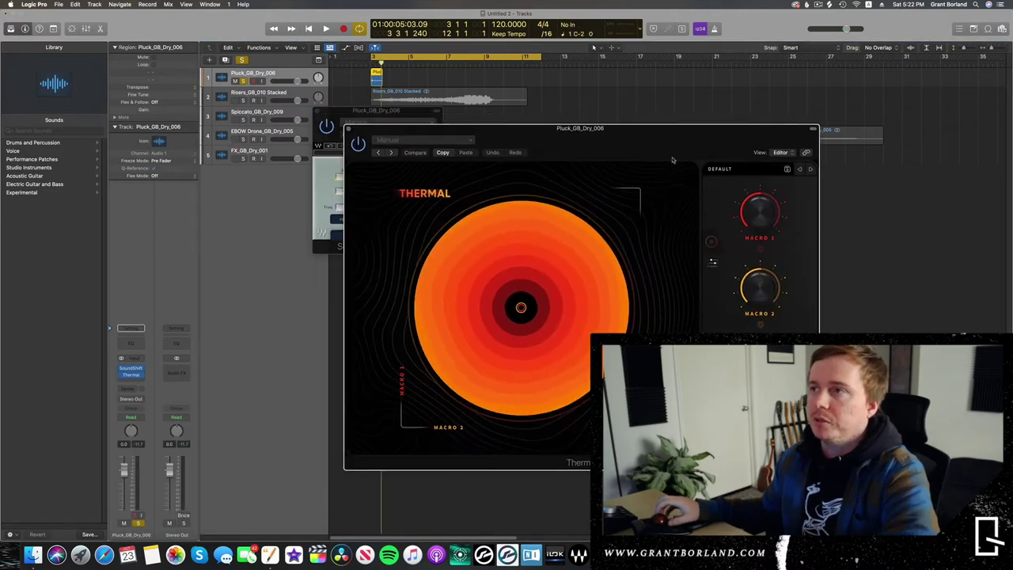
- Browse Thermal's presets and audition the Rhythmic presets Stepped Grit and Triplet Crunch on the looping pluck
{"action": "left_click", "coordinate": [721, 170]}
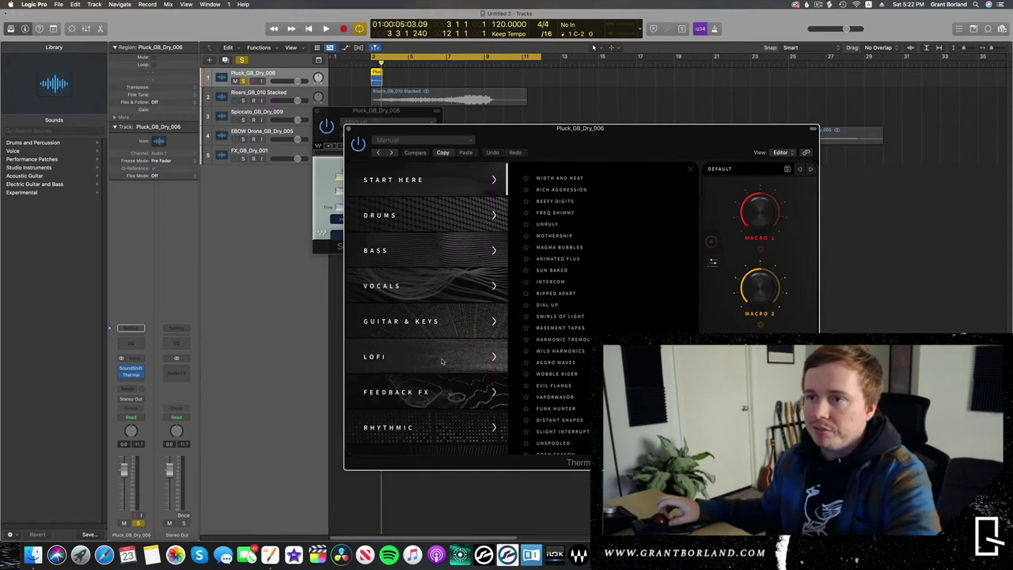
{"action": "scroll", "coordinate": [441, 361], "scroll_direction": "down", "scroll_amount": 5}
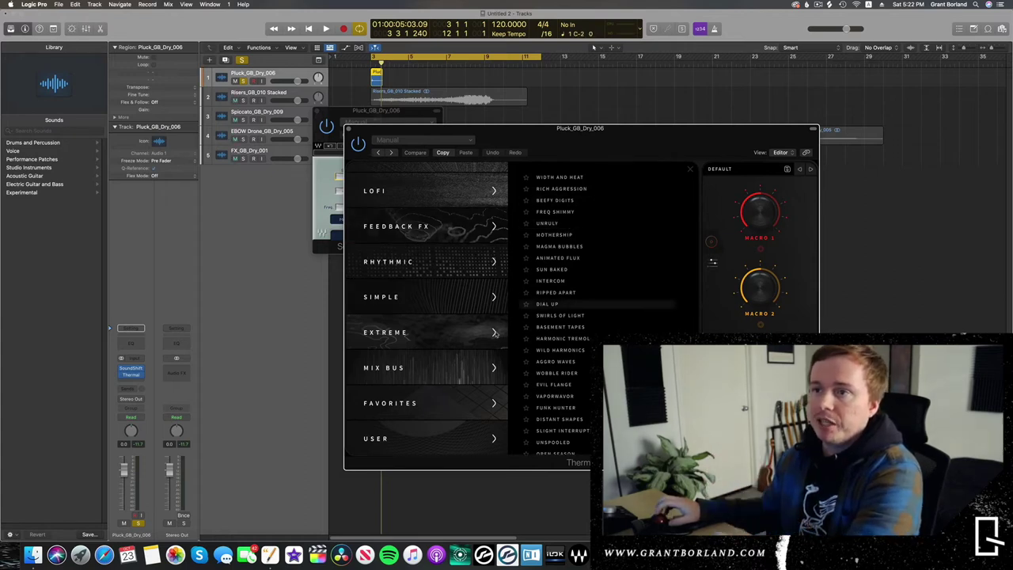
{"action": "left_click", "coordinate": [430, 338]}
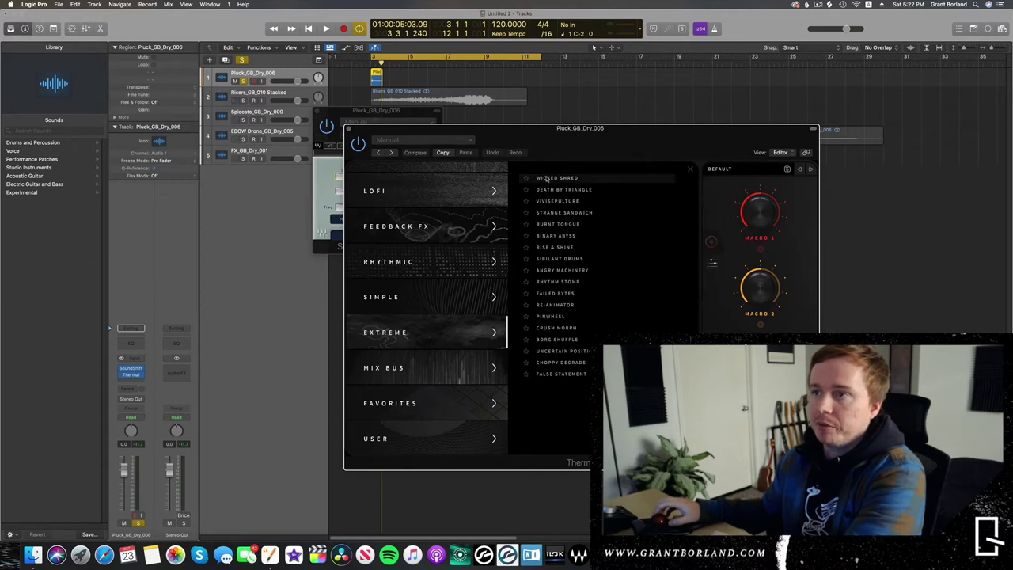
{"action": "left_click", "coordinate": [431, 194]}
{"action": "scroll", "coordinate": [582, 332], "scroll_direction": "down", "scroll_amount": 1}
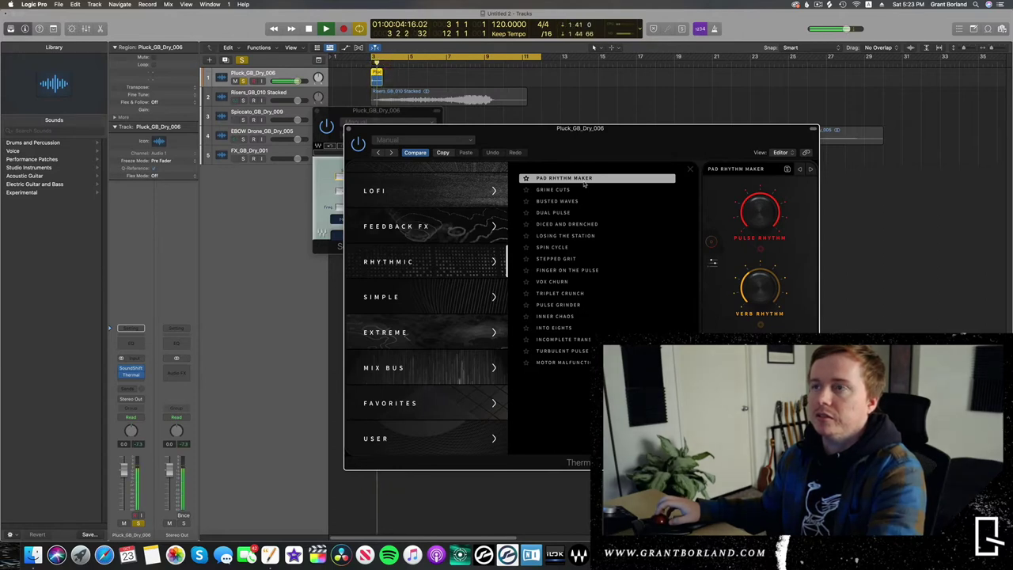
{"action": "left_click", "coordinate": [571, 259]}
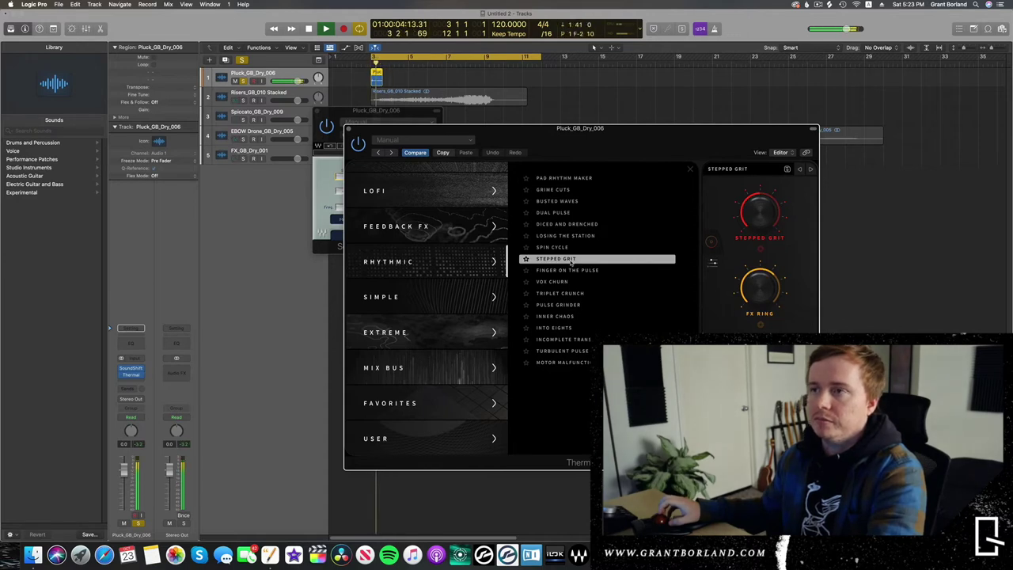
{"action": "left_click", "coordinate": [573, 294]}
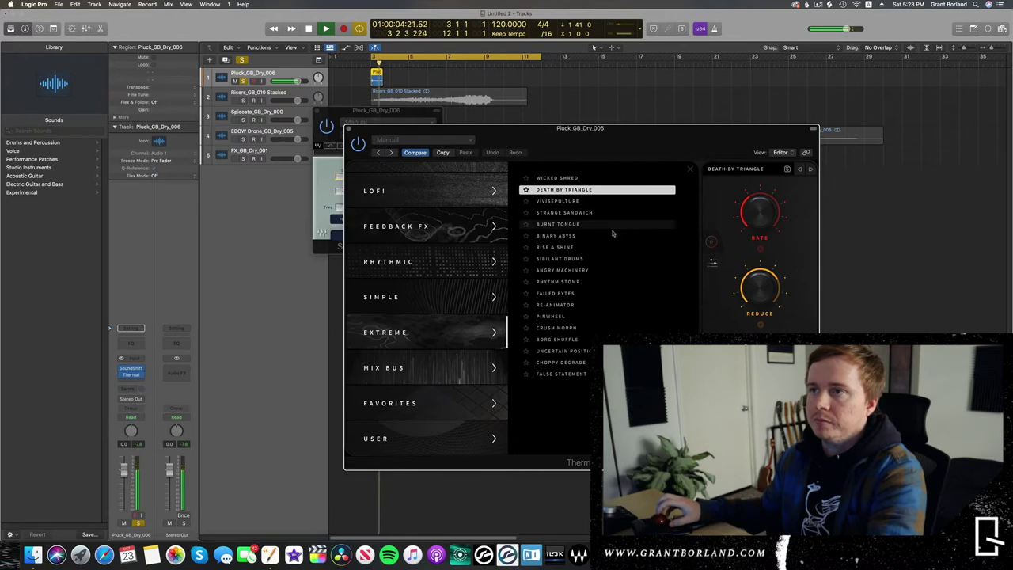
- Audition Thermal's Extreme presets from Binary Abyss to Choppy Degrade, load Borg Shuffle, stop playback and close the preset browser
{"action": "left_click", "coordinate": [603, 235]}
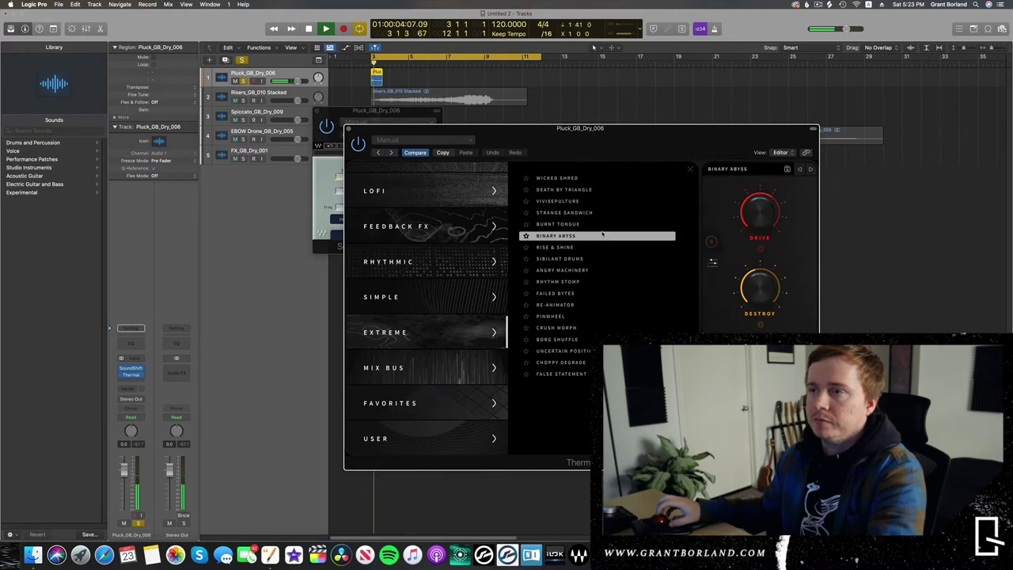
{"action": "left_click", "coordinate": [575, 225]}
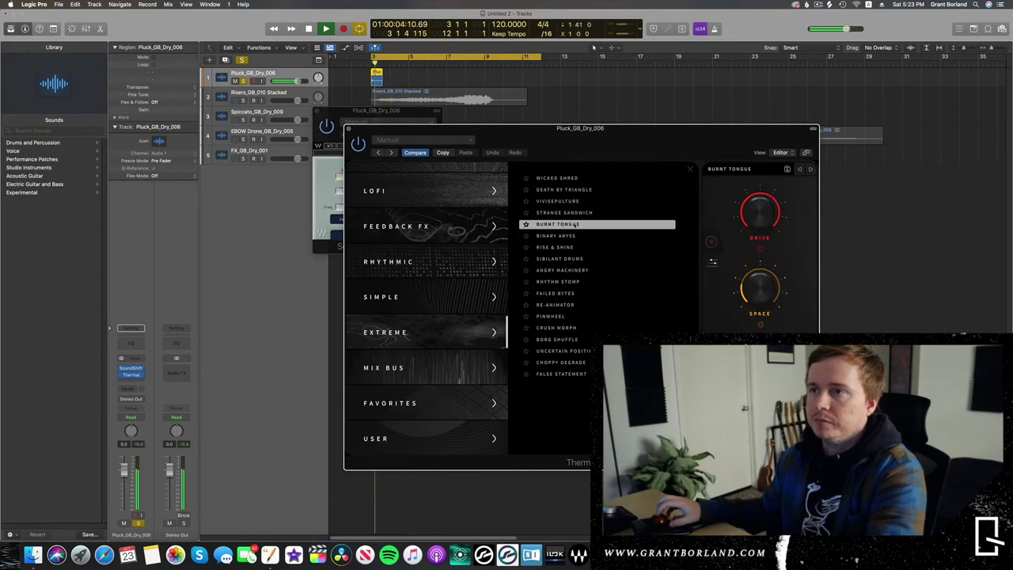
{"action": "left_click", "coordinate": [576, 294]}
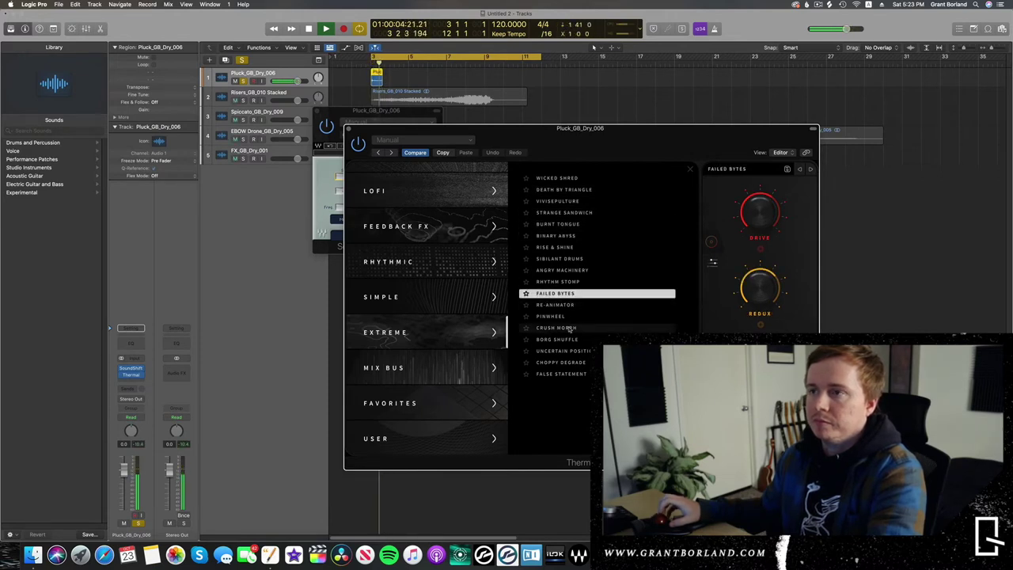
{"action": "left_click", "coordinate": [572, 327]}
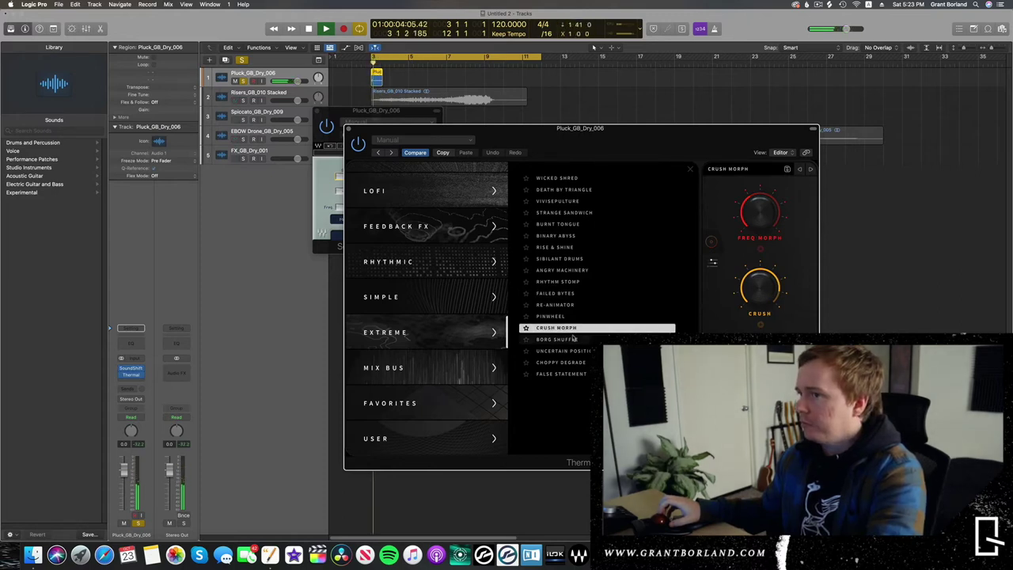
{"action": "left_click", "coordinate": [578, 361]}
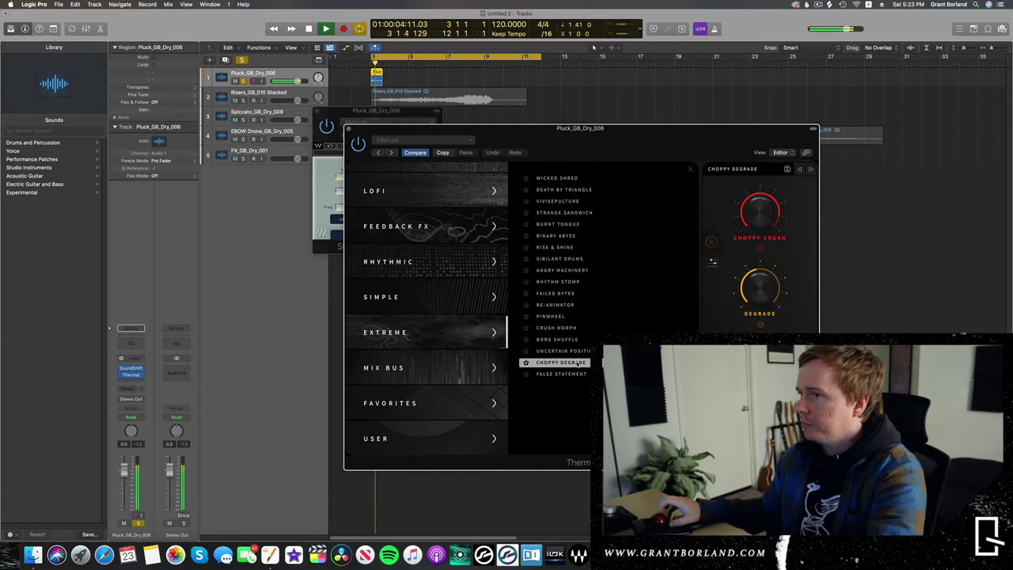
{"action": "left_click", "coordinate": [579, 339]}
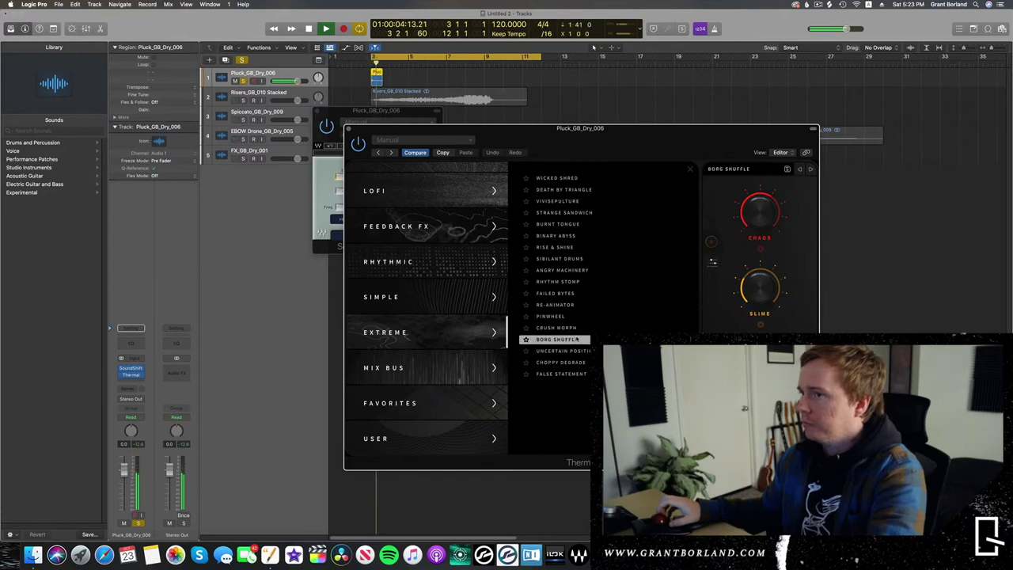
{"action": "key", "text": "space"}
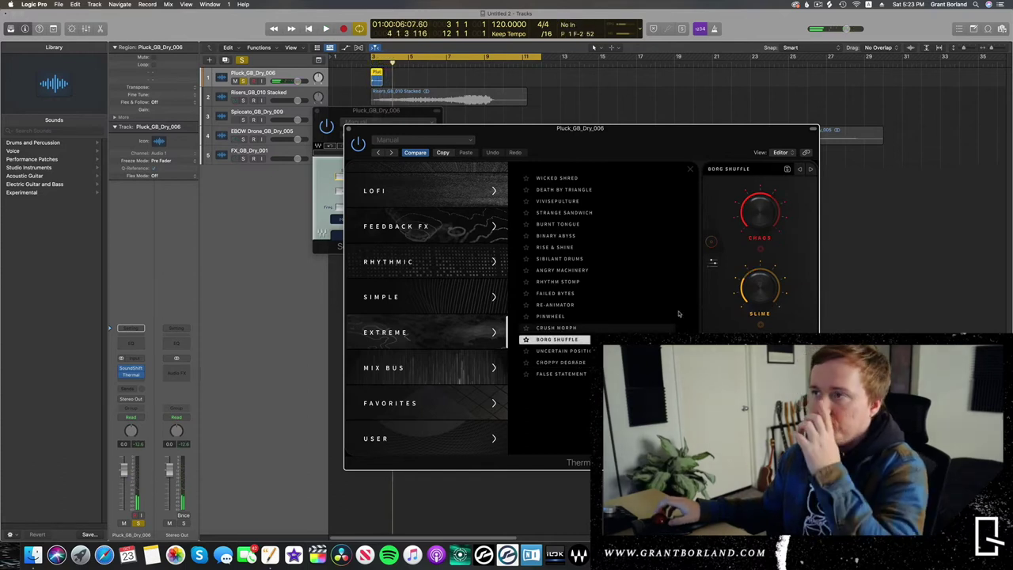
{"action": "left_click", "coordinate": [689, 169]}
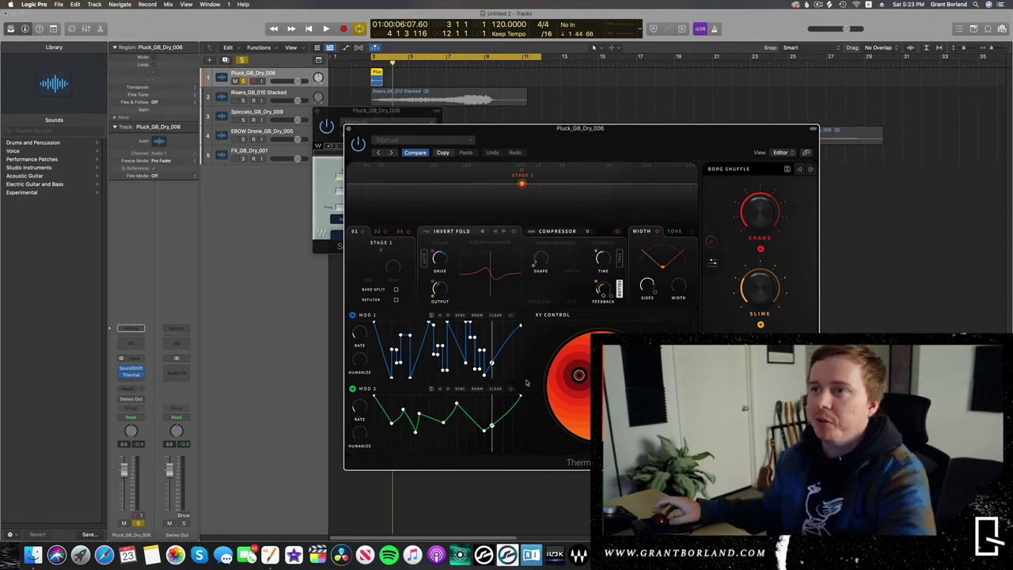
{"action": "mouse_move", "coordinate": [675, 308]}
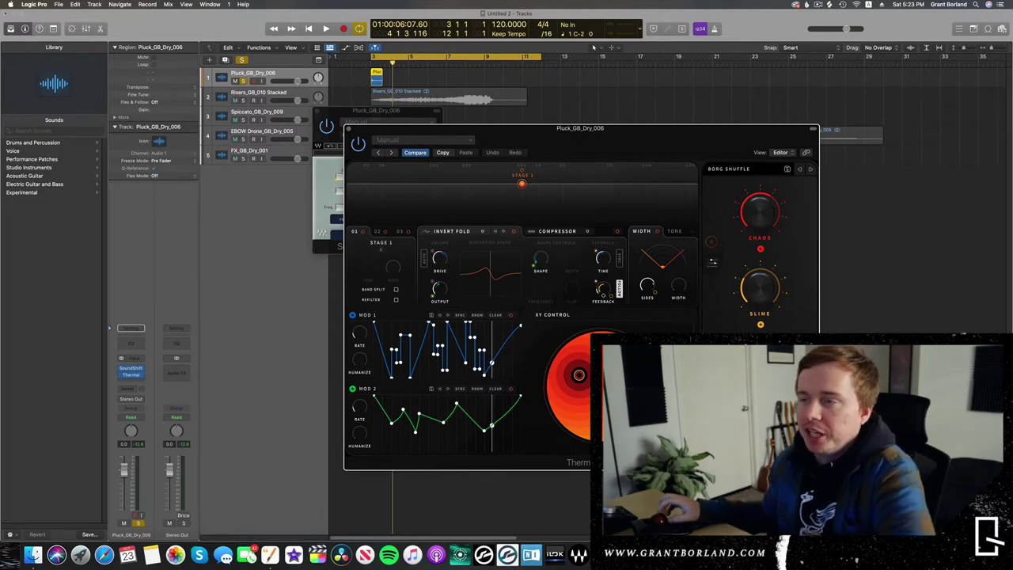
- Switch Thermal to its large XY view and shape Chaos and Slime on the playing pluck, ending with high Chaos and low Slime
{"action": "left_click", "coordinate": [712, 262]}
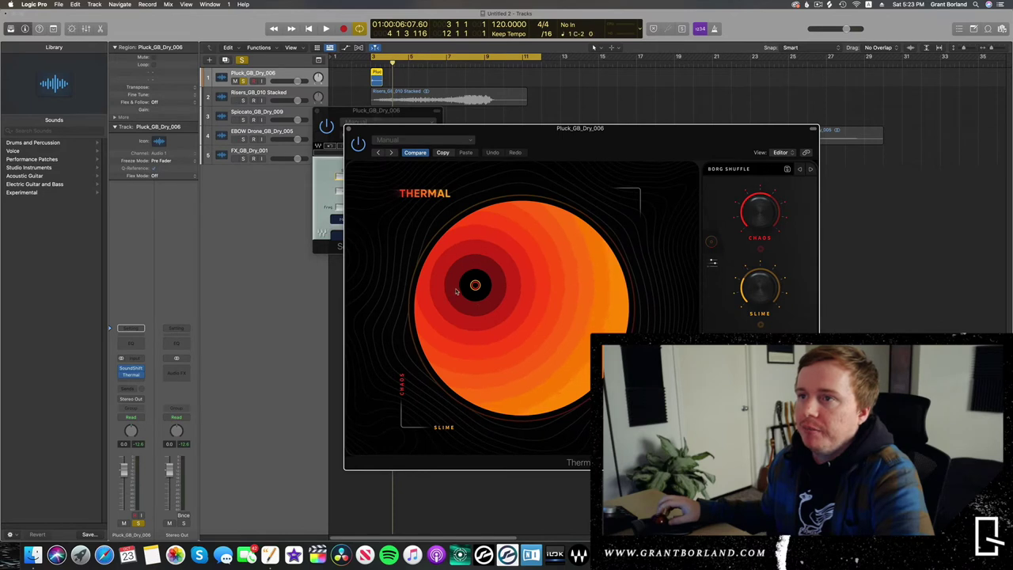
{"action": "left_click_drag", "start_coordinate": [475, 285], "coordinate": [503, 405]}
{"action": "left_click_drag", "start_coordinate": [497, 330], "coordinate": [530, 275]}
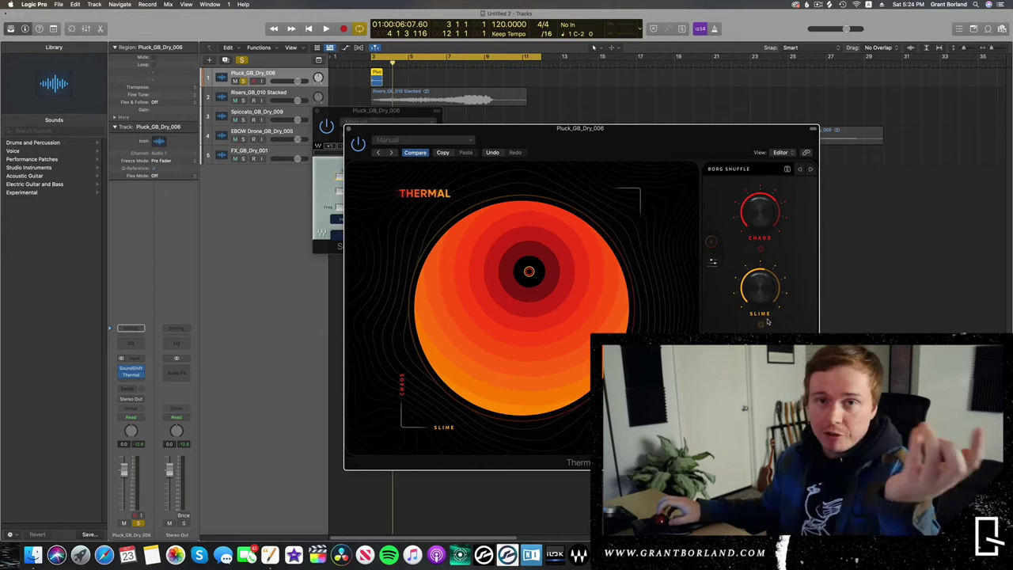
{"action": "key", "text": "space"}
{"action": "left_click_drag", "start_coordinate": [529, 272], "coordinate": [463, 241]}
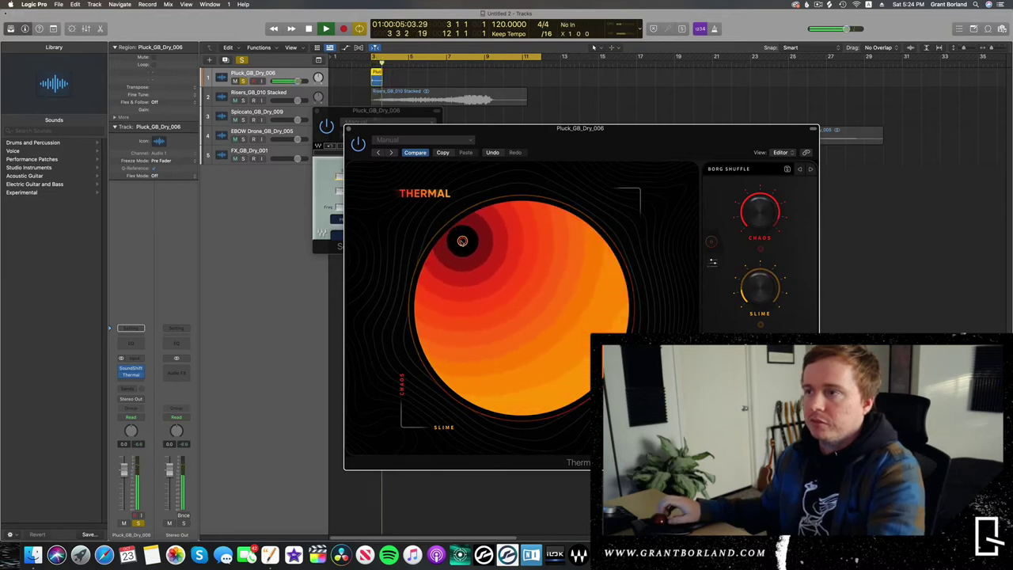
- Insert a stereo Blackhole after Thermal on the pluck track, audition it during playback and close its window
{"action": "left_click", "coordinate": [339, 117]}
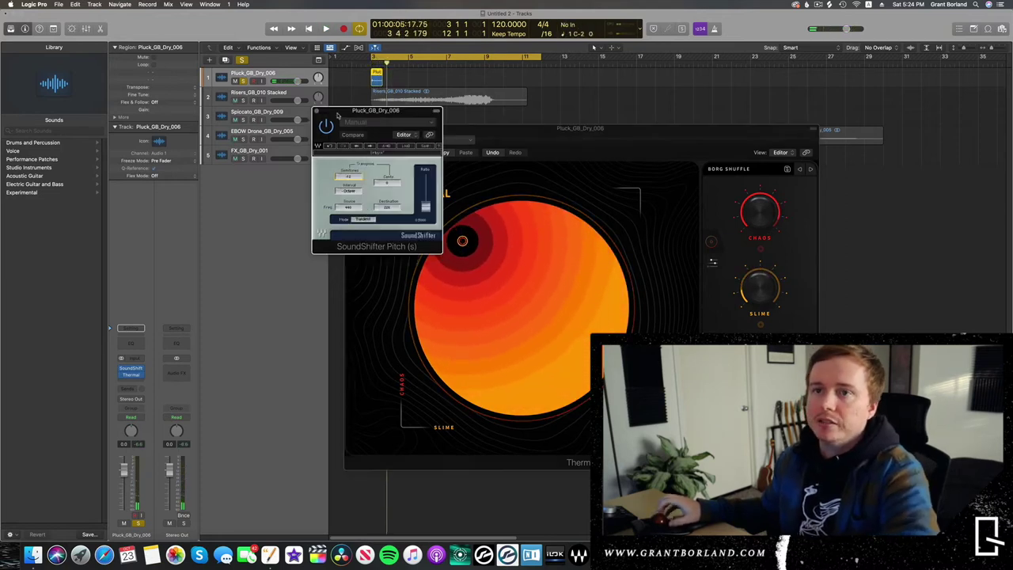
{"action": "left_click", "coordinate": [139, 383]}
{"action": "mouse_move", "coordinate": [153, 411]}
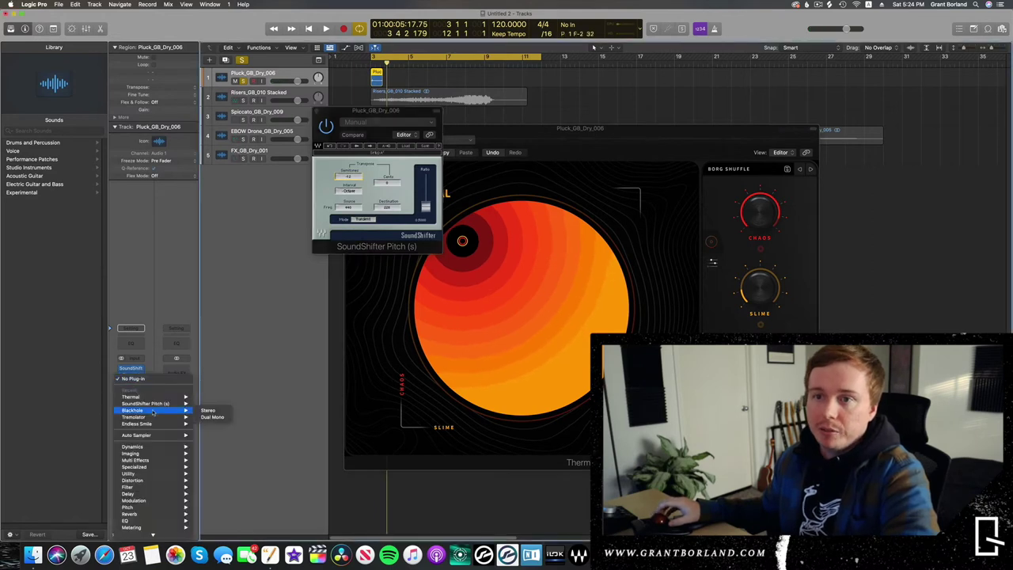
{"action": "left_click", "coordinate": [208, 410]}
{"action": "key", "text": "space"}
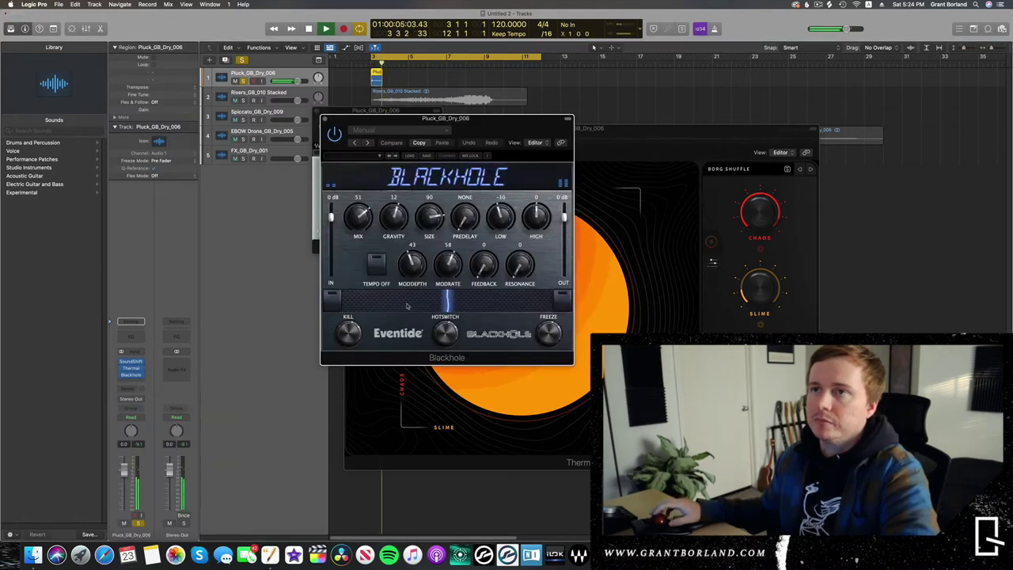
{"action": "left_click", "coordinate": [325, 119]}
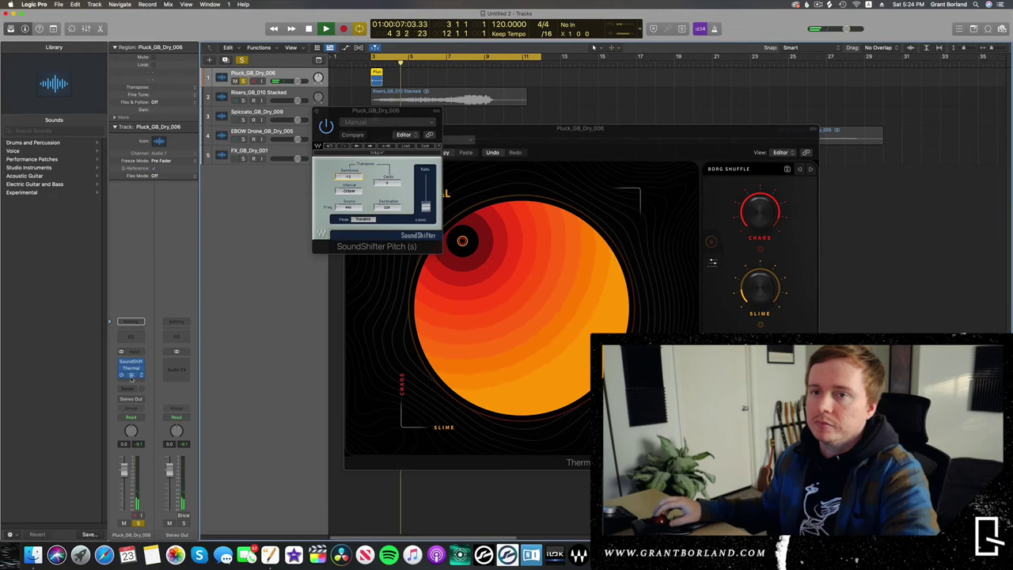
- Add a second SoundShifter Pitch after Blackhole, transpose it down an octave, audition the pluck, stop playback and close the effect windows
{"action": "left_click", "coordinate": [132, 376]}
{"action": "left_click", "coordinate": [210, 410]}
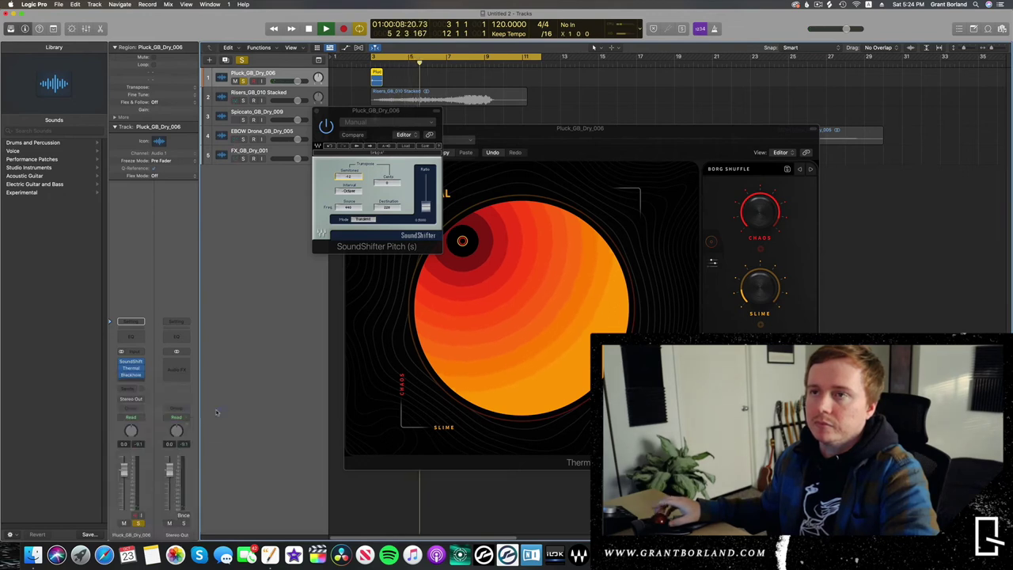
{"action": "left_click_drag", "start_coordinate": [355, 186], "coordinate": [355, 222]}
{"action": "key", "text": "space"}
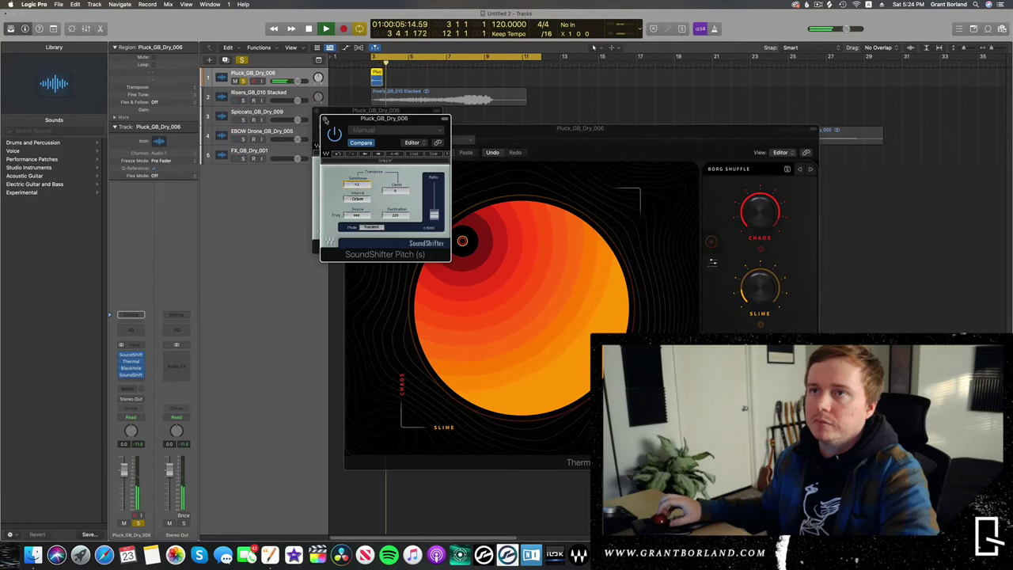
{"action": "left_click", "coordinate": [324, 119]}
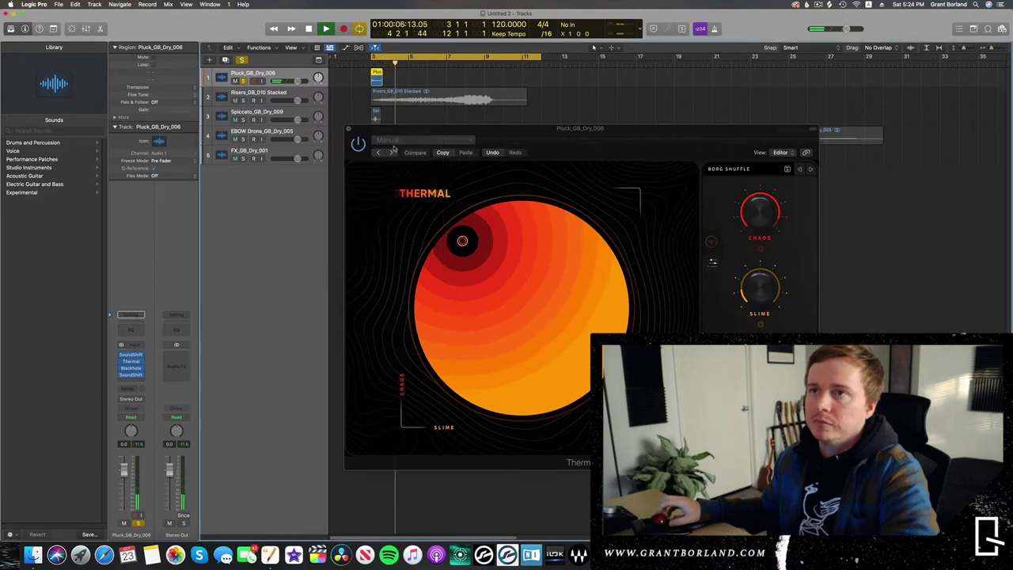
{"action": "left_click", "coordinate": [348, 129]}
{"action": "key", "text": "space"}
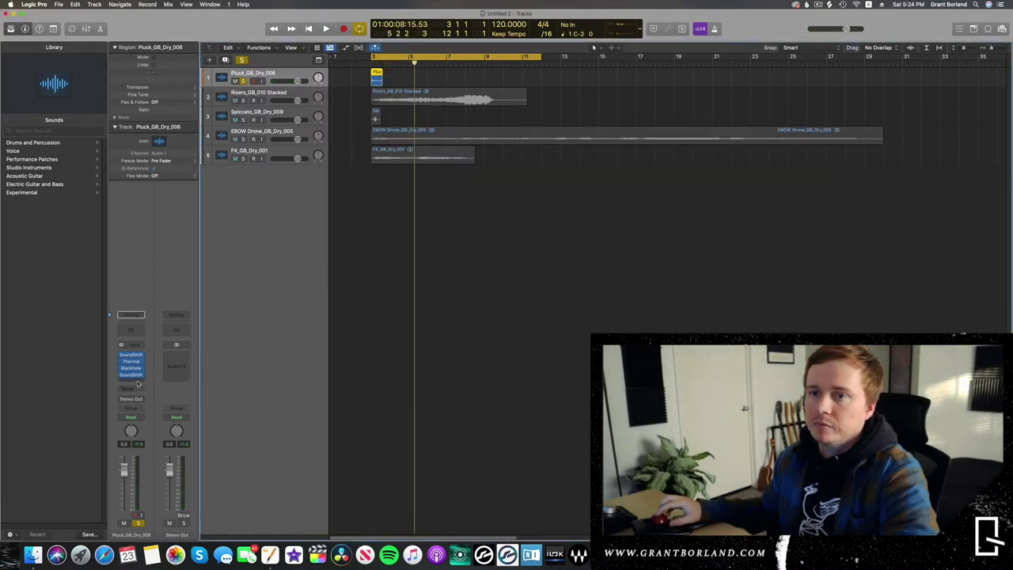
- Add a third SoundShifter Pitch at the end of the chain and transpose it down a major third while auditioning the pluck
{"action": "left_click", "coordinate": [137, 384]}
{"action": "left_click", "coordinate": [233, 399]}
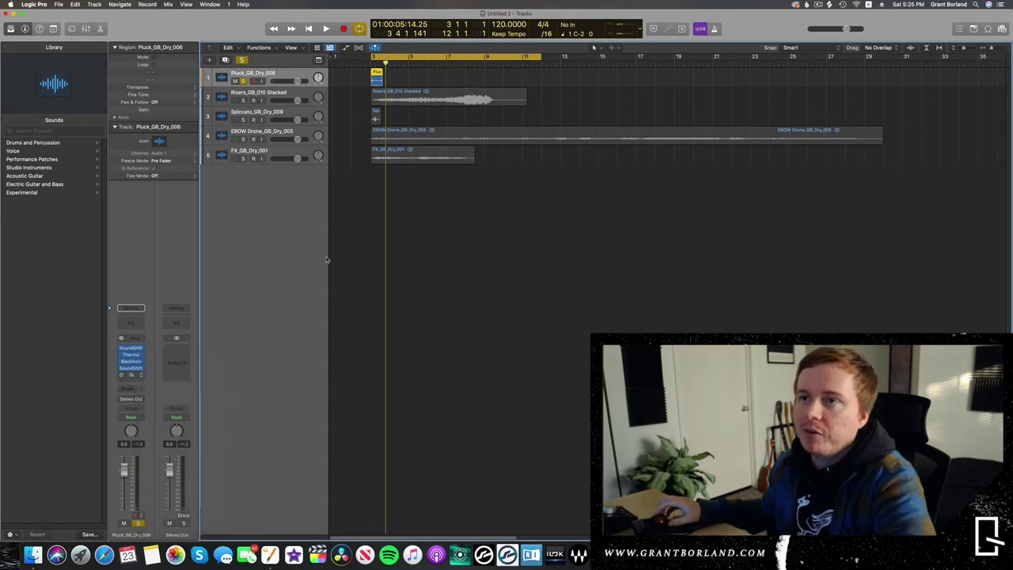
{"action": "key", "text": "space"}
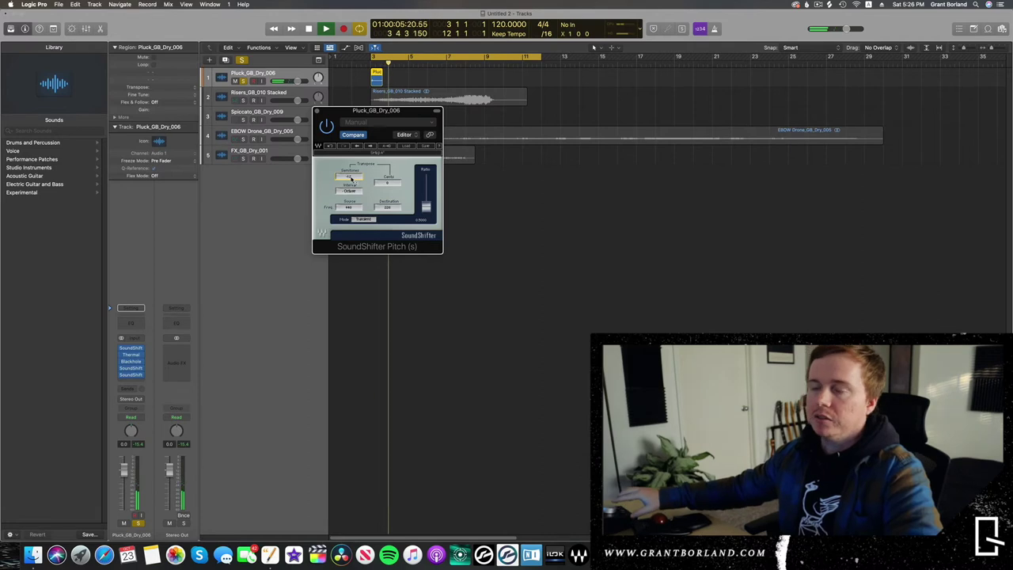
{"action": "key", "text": "space"}
{"action": "key", "text": "space"}
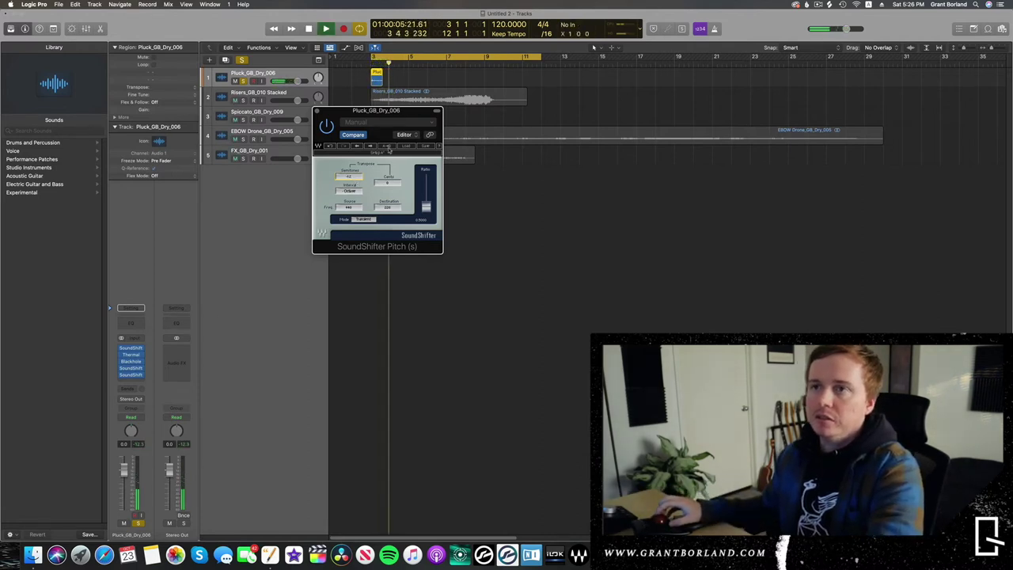
{"action": "left_click_drag", "start_coordinate": [346, 183], "coordinate": [346, 178]}
{"action": "key", "text": "space"}
{"action": "key", "text": "space"}
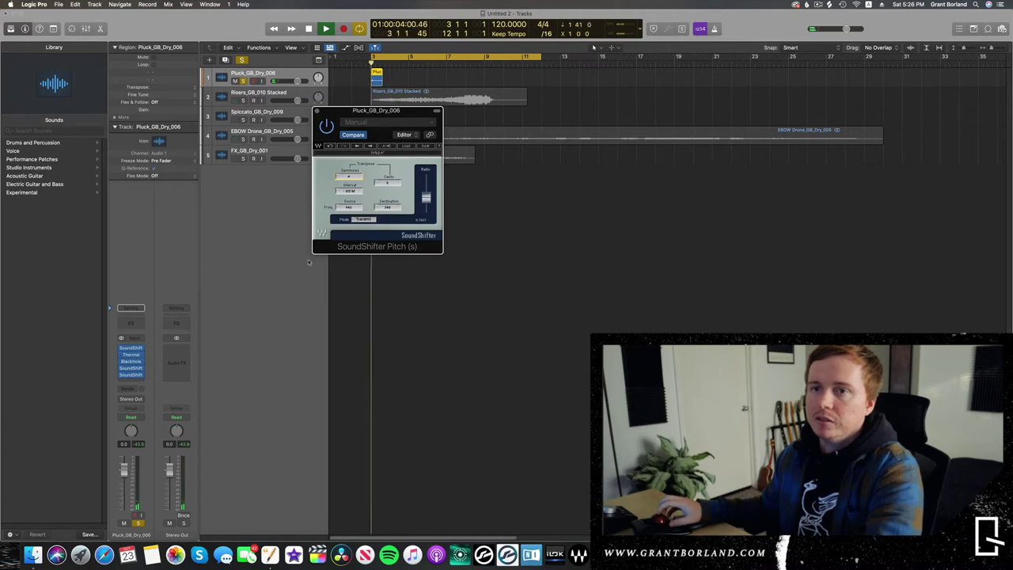
- Add a second Thermal at the end of the chain and audition its Drums presets from Full Beat Squeeze to Edgy Reamp
{"action": "left_click", "coordinate": [135, 381]}
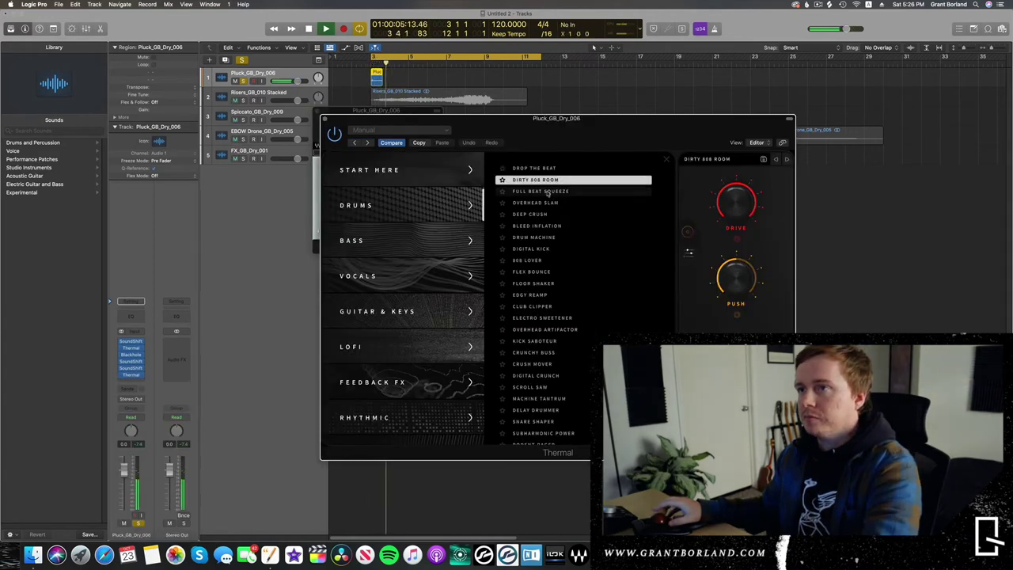
{"action": "left_click", "coordinate": [548, 191]}
{"action": "left_click", "coordinate": [549, 203]}
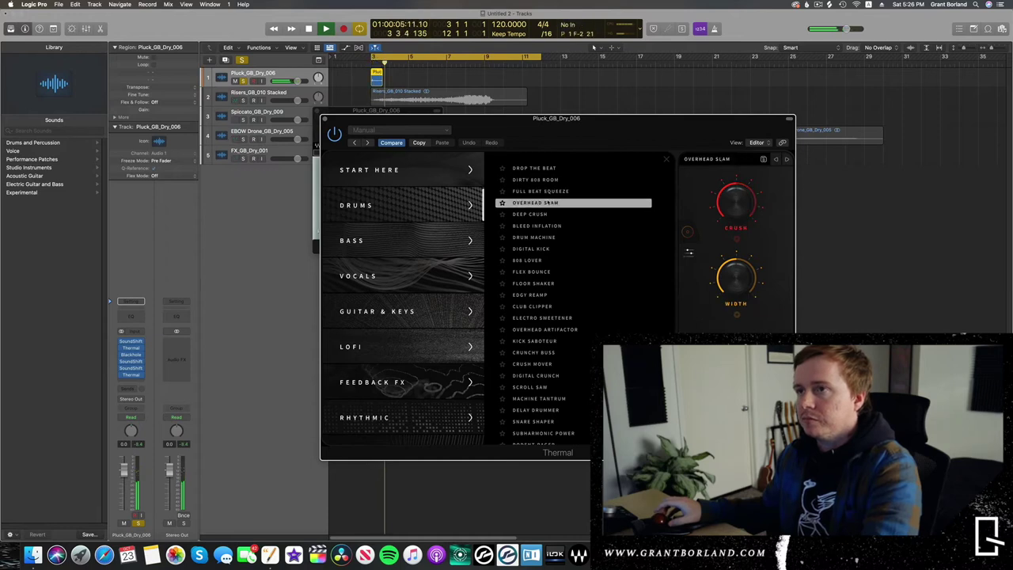
{"action": "left_click", "coordinate": [546, 214]}
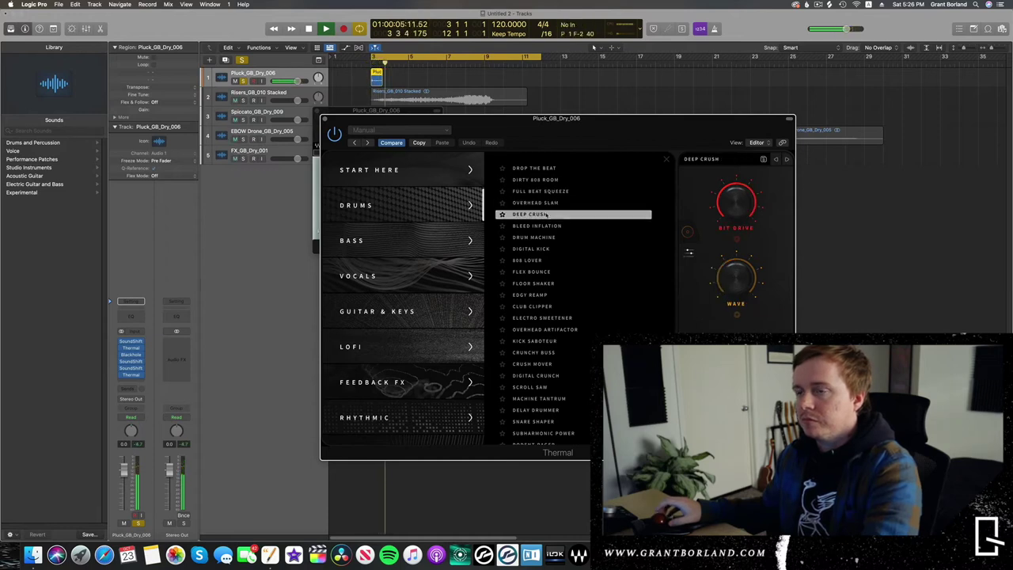
{"action": "left_click", "coordinate": [548, 227]}
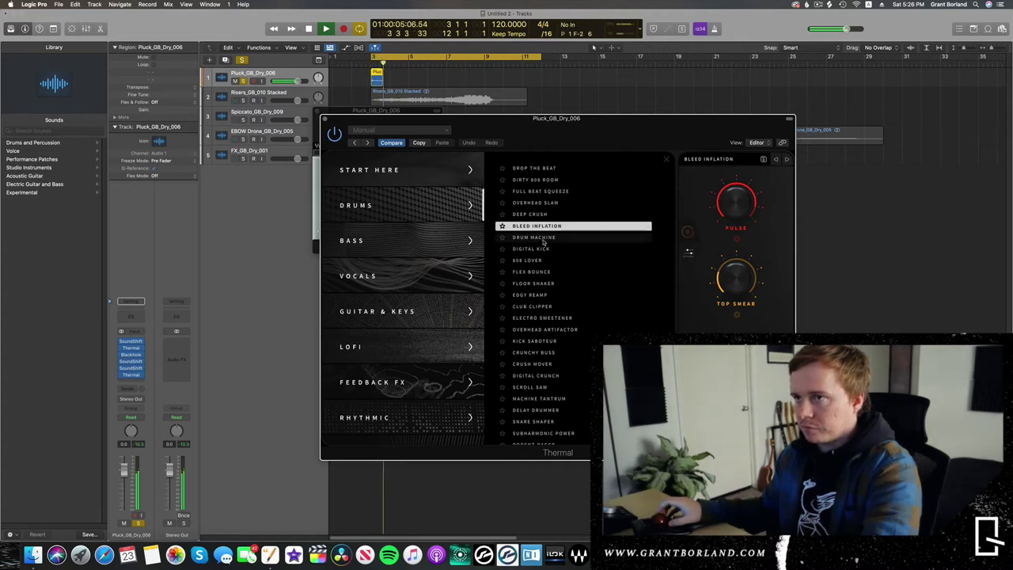
{"action": "left_click", "coordinate": [530, 294]}
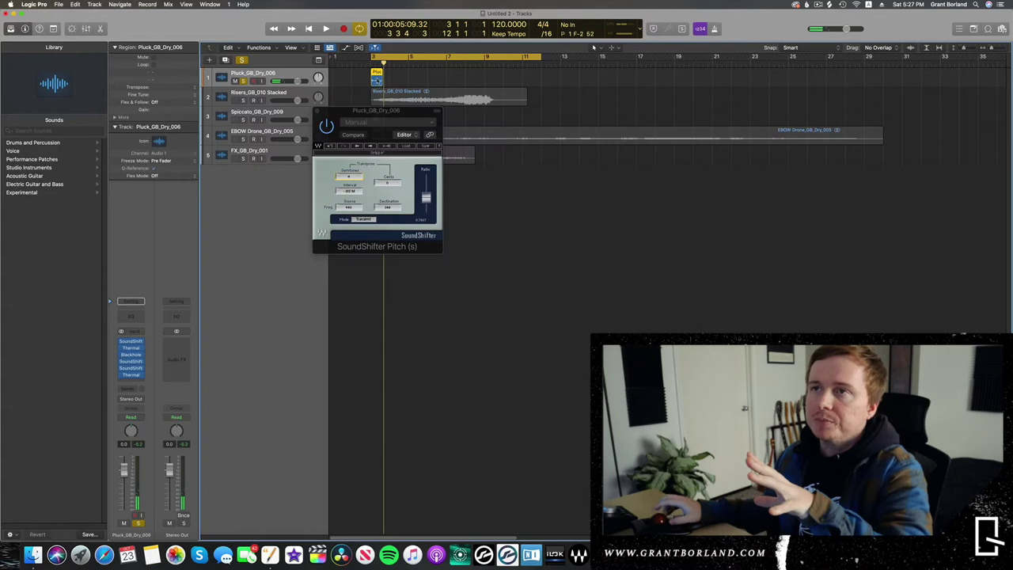
- Bounce the pluck region in place with its effects, muting the source and including the audio tail in the file
{"action": "right_click", "coordinate": [378, 79]}
{"action": "left_click", "coordinate": [403, 82]}
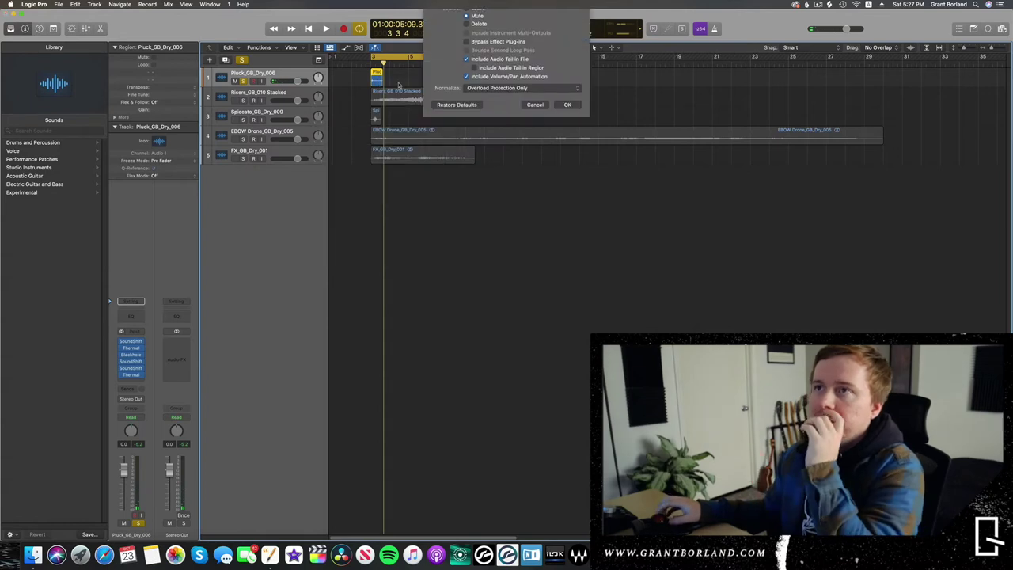
{"action": "key", "text": "Return"}
{"action": "left_click_drag", "start_coordinate": [497, 101], "coordinate": [497, 101]}
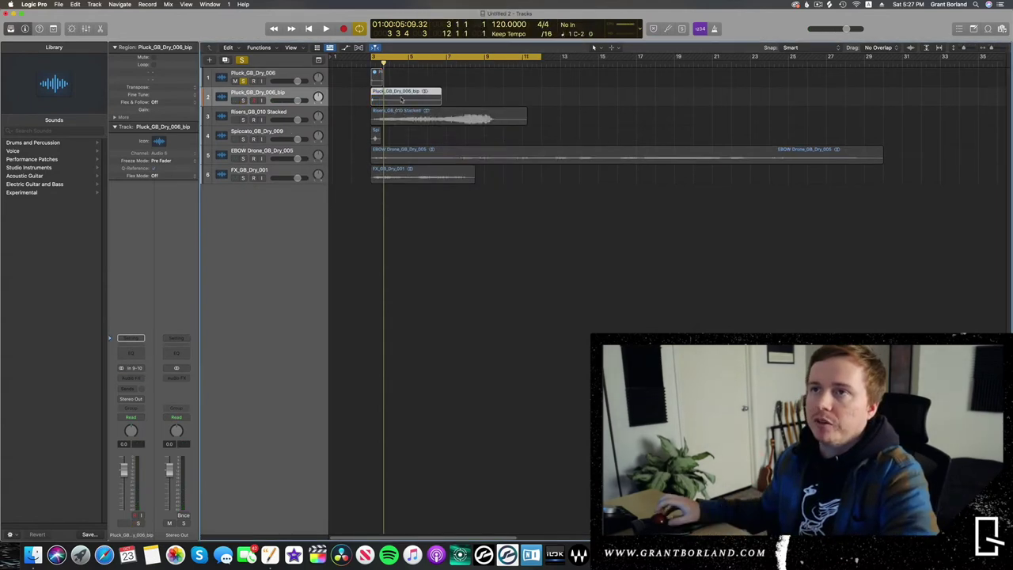
- Open the bounced pluck region in the audio file editor, reverse it, return to the track editor and audition it
{"action": "double_click", "coordinate": [401, 99]}
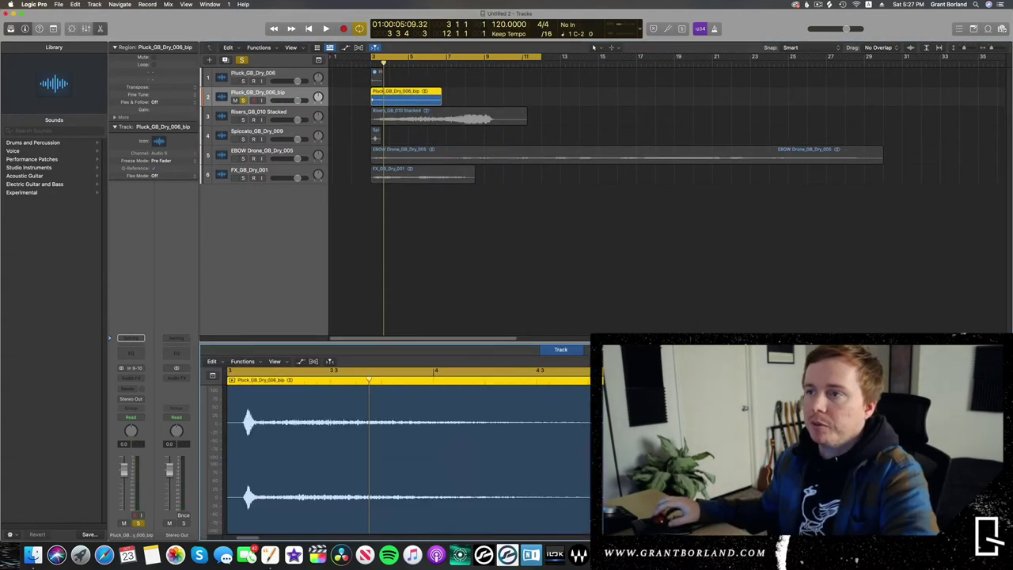
{"action": "left_click", "coordinate": [603, 349]}
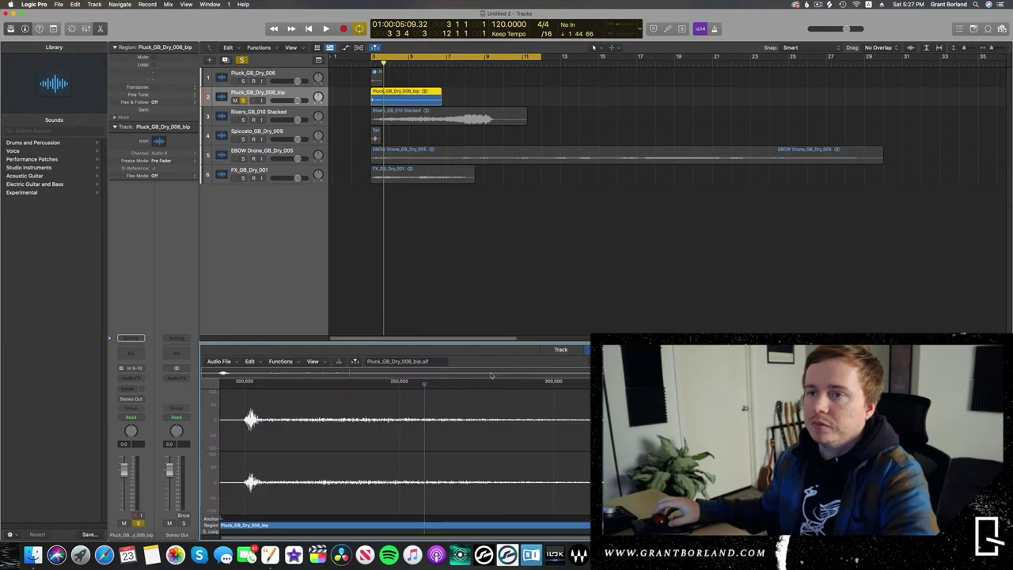
{"action": "left_click", "coordinate": [289, 361]}
{"action": "left_click", "coordinate": [314, 415]}
{"action": "left_click", "coordinate": [554, 349]}
{"action": "key", "text": "space"}
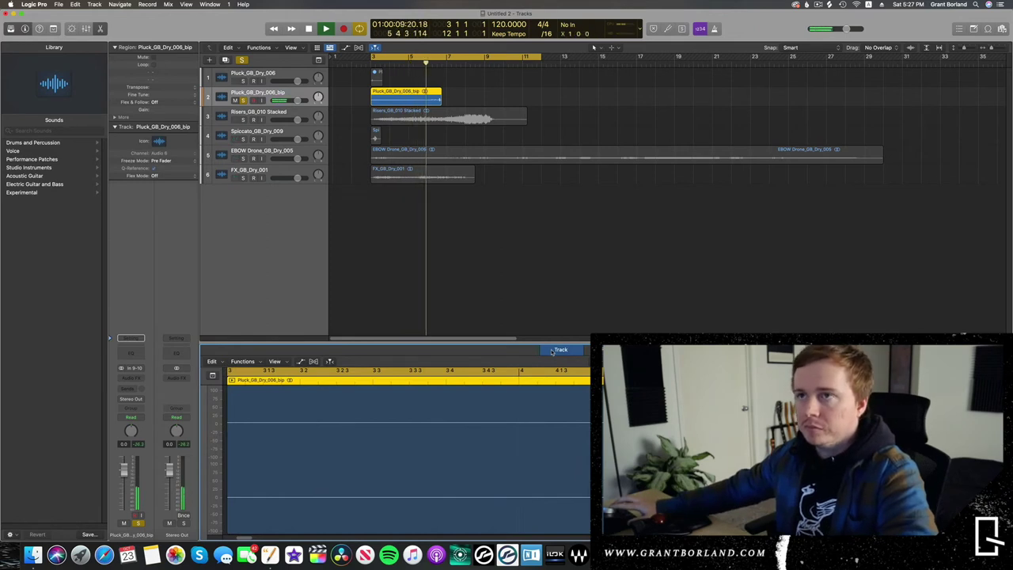
{"action": "key", "text": "space"}
- Trim the start of the reversed pluck region, add a short fade-in and audition it from bar 3
{"action": "mouse_move", "coordinate": [372, 100]}
{"action": "left_mouse_down"}
{"action": "mouse_move", "coordinate": [409, 109]}
{"action": "mouse_move", "coordinate": [392, 99]}
{"action": "left_mouse_up"}
{"action": "key", "text": "space"}
{"action": "key", "text": "space"}
{"action": "left_click_drag", "start_coordinate": [302, 388], "coordinate": [365, 387]}
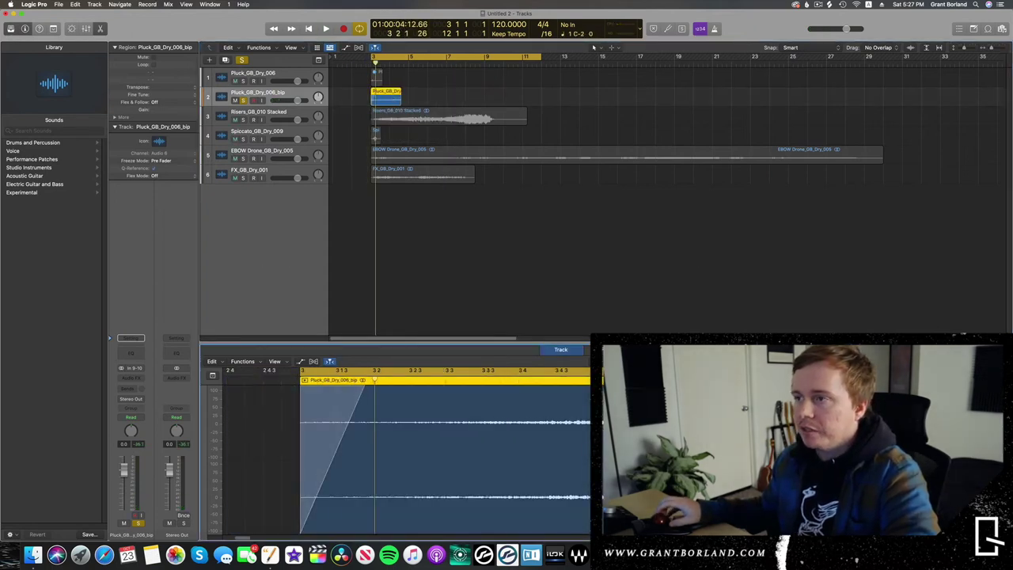
{"action": "key", "text": "space"}
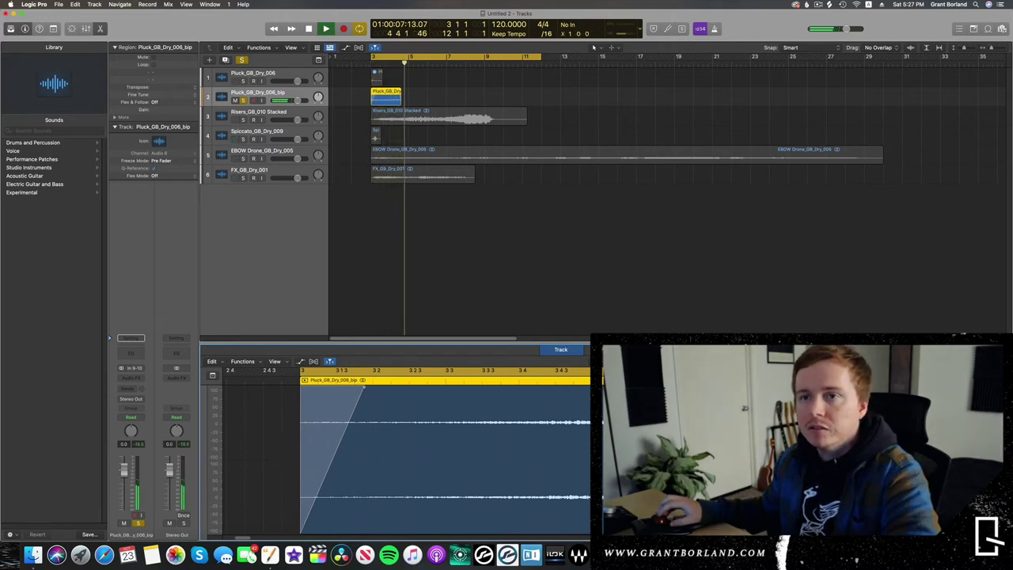
{"action": "key", "text": "space"}
- Insert a stereo Blackhole on the bounced pluck track, audition the reversed sound, stop playback and close the open effect windows
{"action": "left_click", "coordinate": [131, 378]}
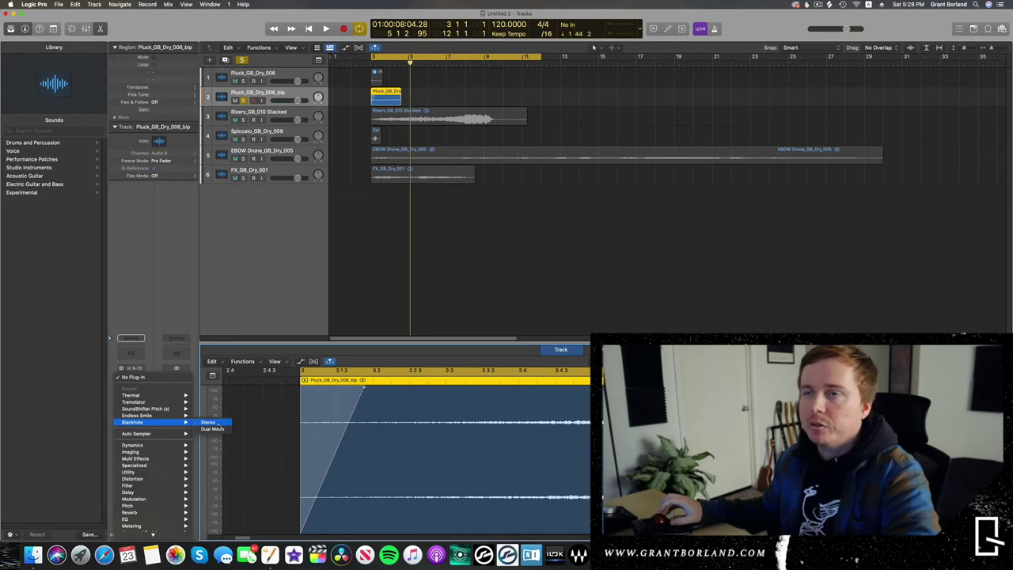
{"action": "left_click", "coordinate": [215, 419]}
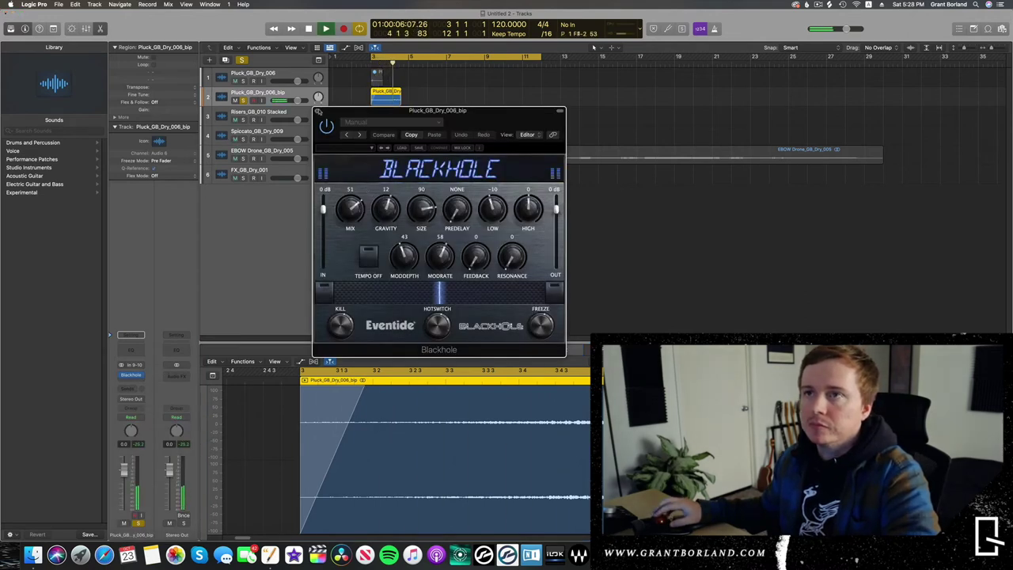
{"action": "left_click", "coordinate": [318, 110]}
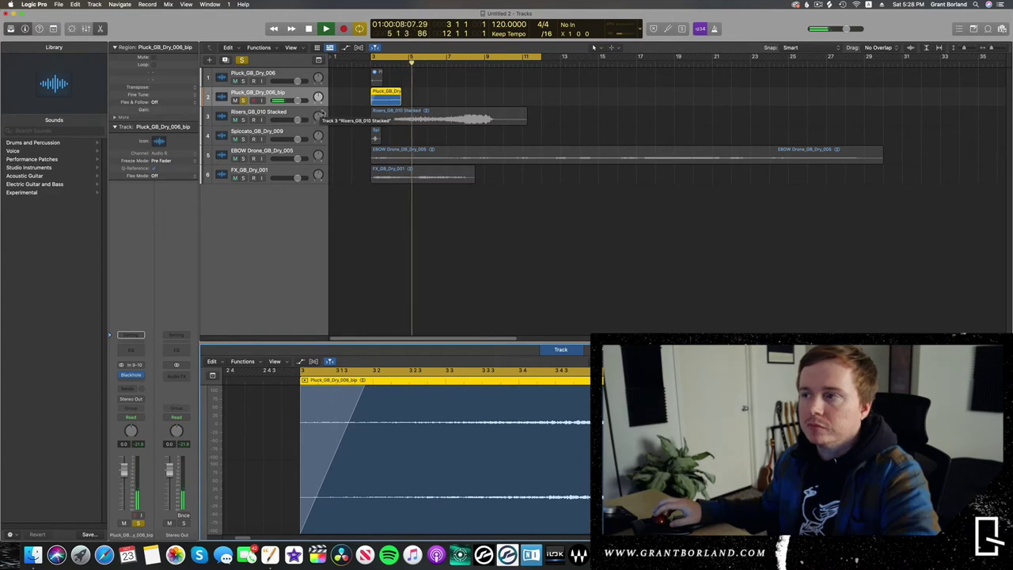
{"action": "key", "text": "space"}
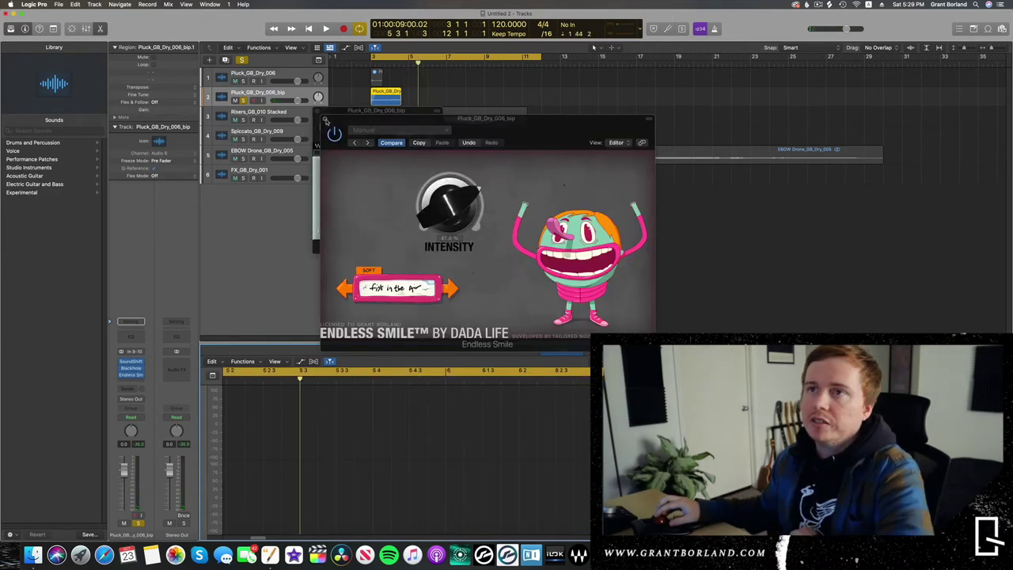
{"action": "left_click", "coordinate": [326, 120]}
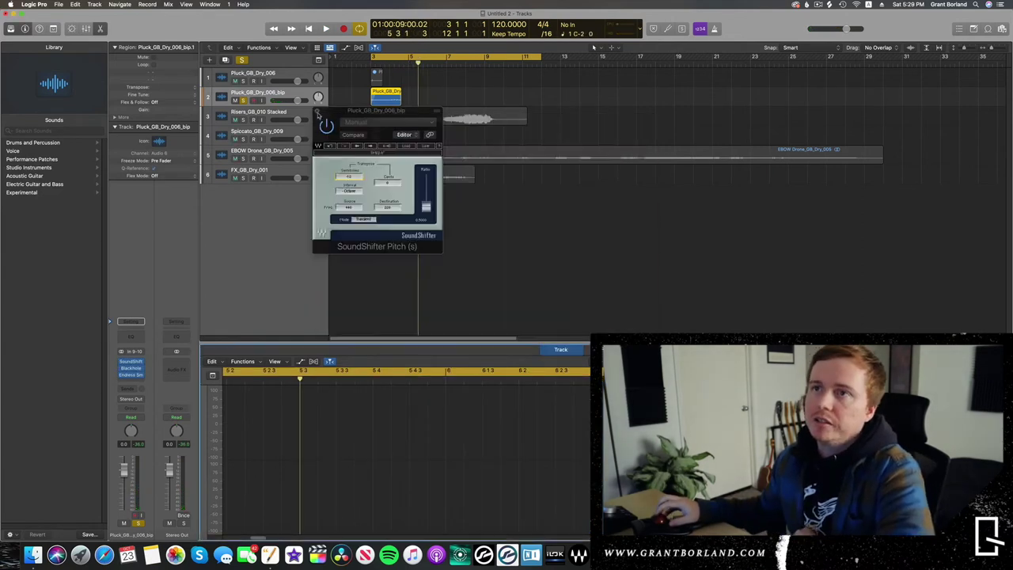
{"action": "left_click", "coordinate": [324, 118]}
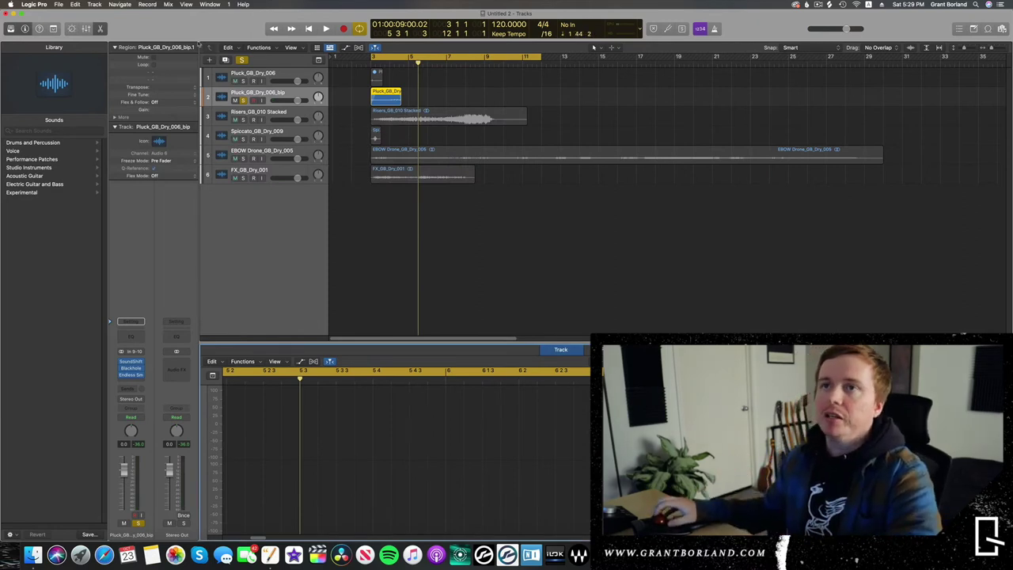
- Move the bounced pluck track below FX_GB_Dry_001 and switch the solo to the Risers_GB_010 Stacked track
{"action": "left_click_drag", "start_coordinate": [285, 95], "coordinate": [296, 212]}
{"action": "left_click", "coordinate": [243, 61]}
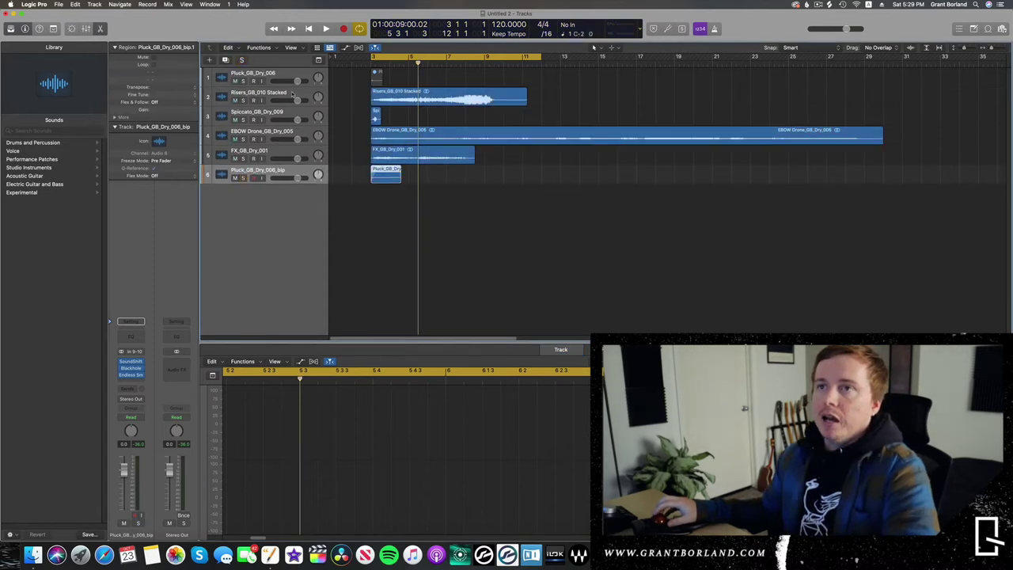
{"action": "left_click", "coordinate": [285, 102]}
{"action": "left_click", "coordinate": [244, 100]}
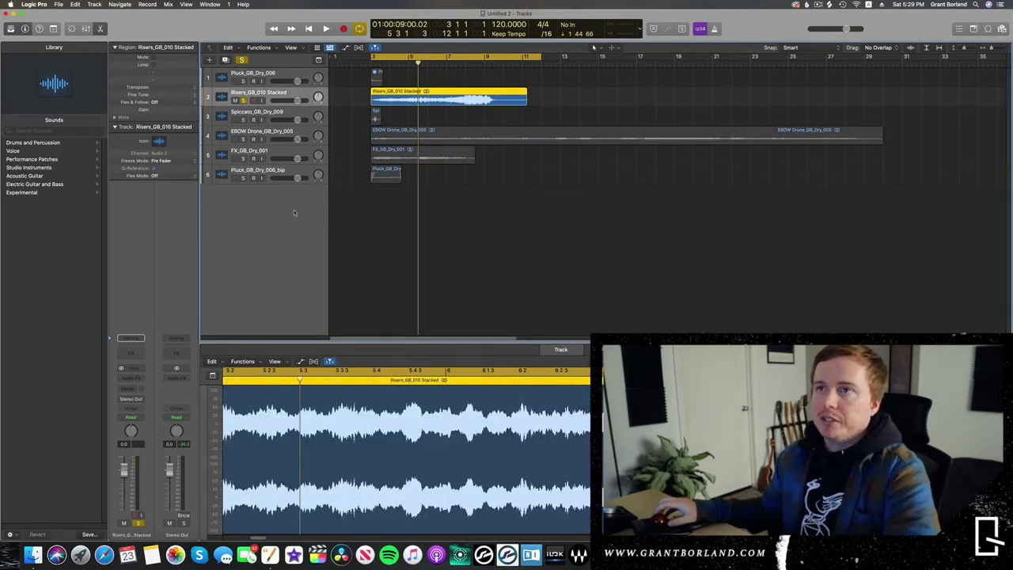
- Insert a stereo SoundShifter Pitch on the Risers_GB_010 Stacked track, transpose it down one octave, audition it and close the effect window
{"action": "key", "text": "space"}
{"action": "left_click", "coordinate": [136, 380]}
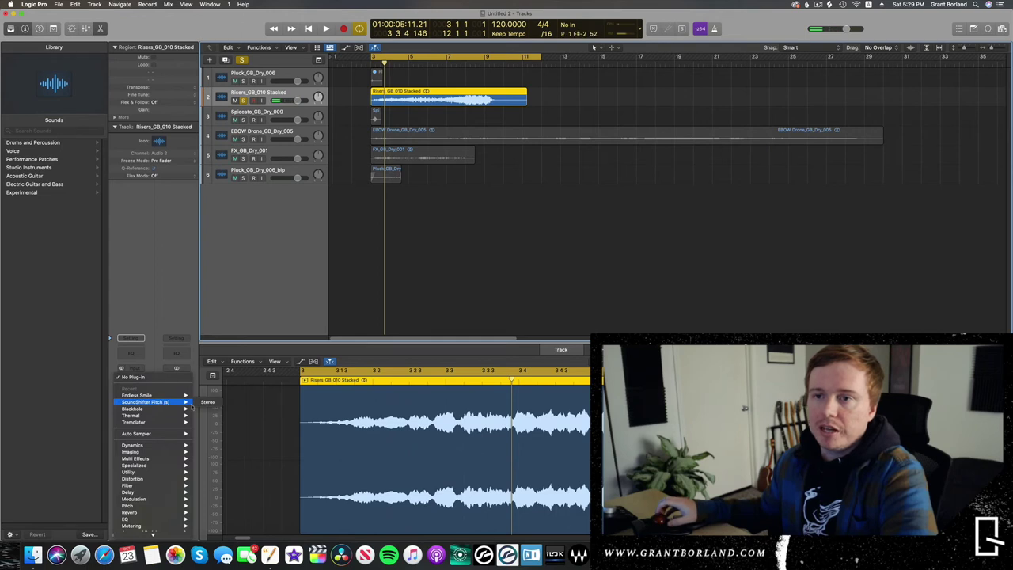
{"action": "left_click", "coordinate": [210, 403]}
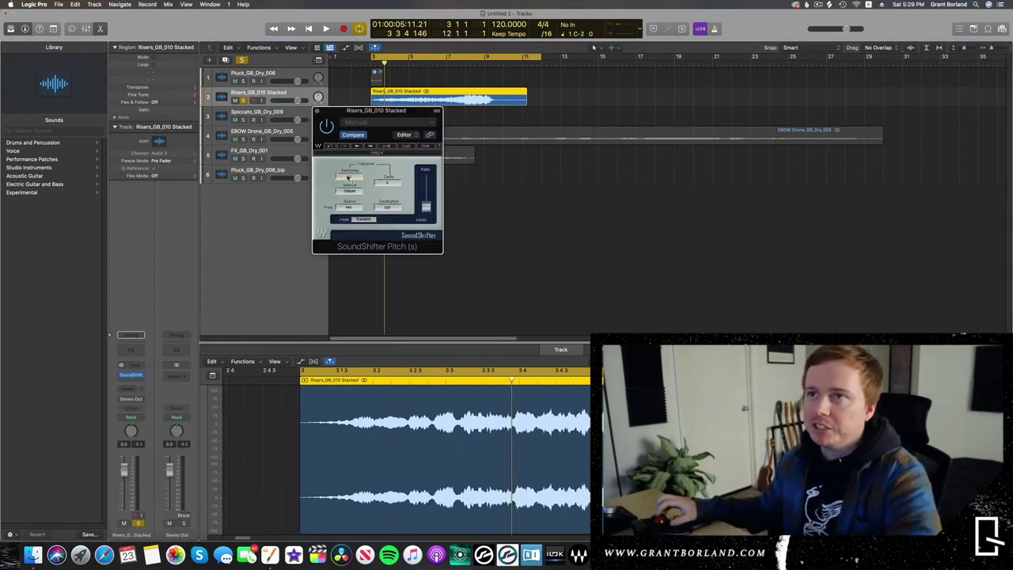
{"action": "key", "text": "space"}
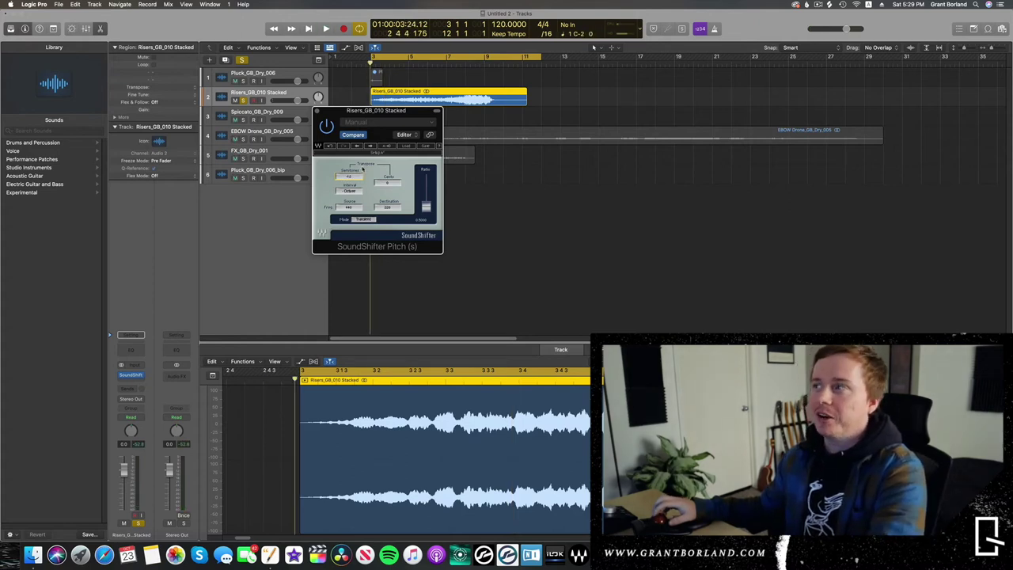
{"action": "key", "text": "space"}
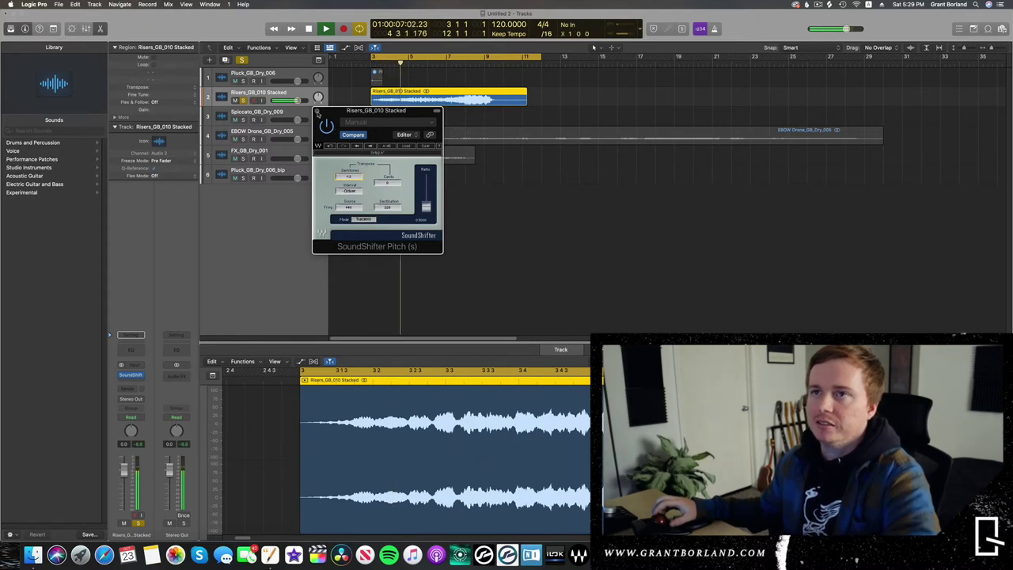
{"action": "left_click", "coordinate": [317, 112]}
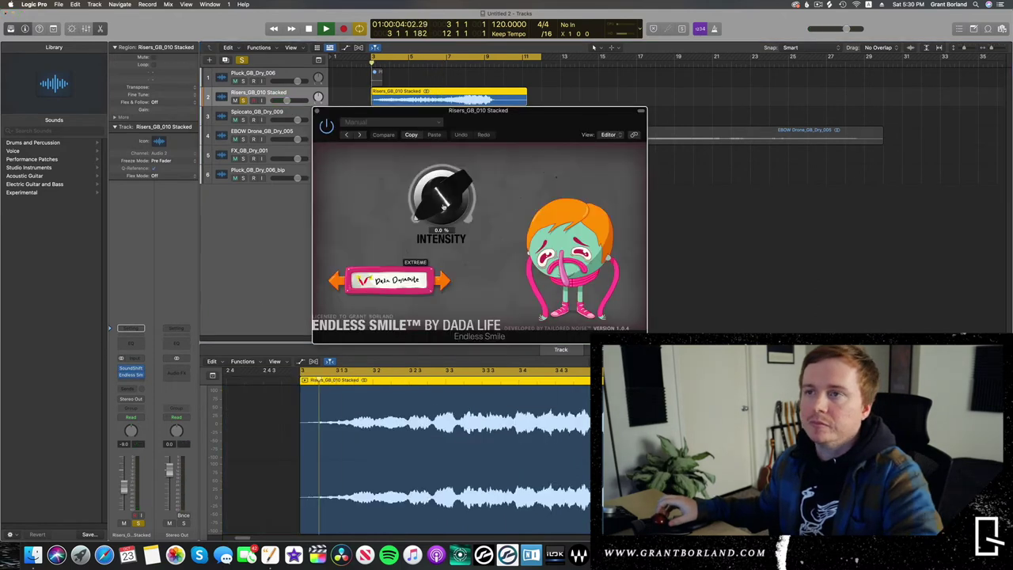
- Test Endless Smile's Intensity, set the riser track's automation mode to Write and record a rising Intensity sweep up to about 64% during playback
{"action": "left_click_drag", "start_coordinate": [442, 200], "coordinate": [423, 114]}
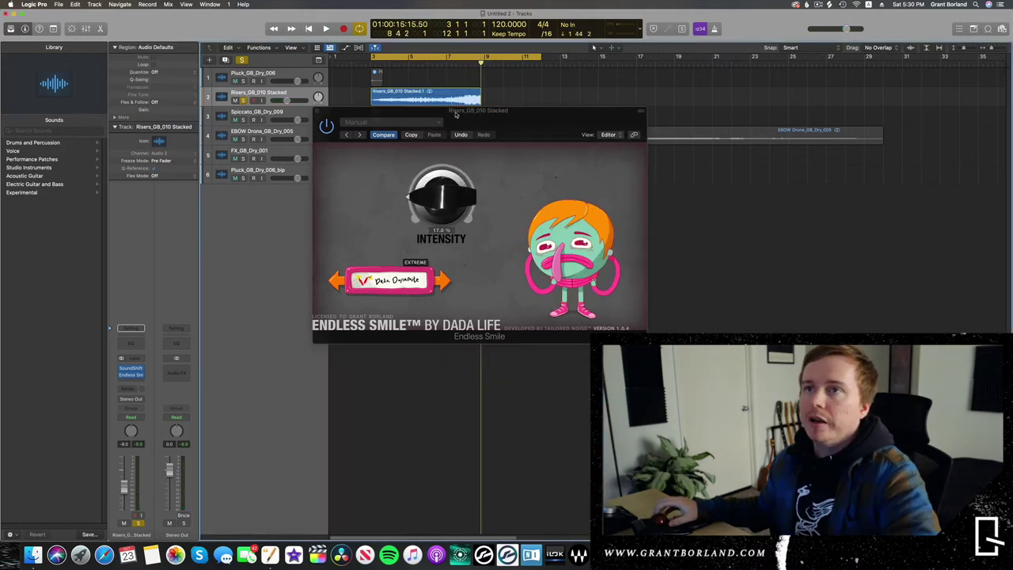
{"action": "left_click_drag", "start_coordinate": [454, 114], "coordinate": [535, 196]}
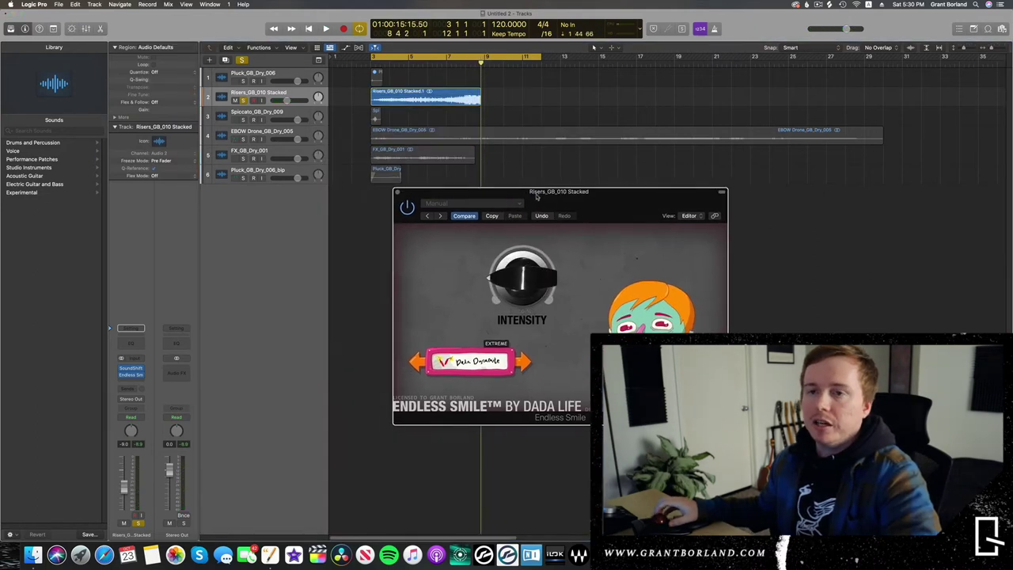
{"action": "left_click", "coordinate": [131, 417]}
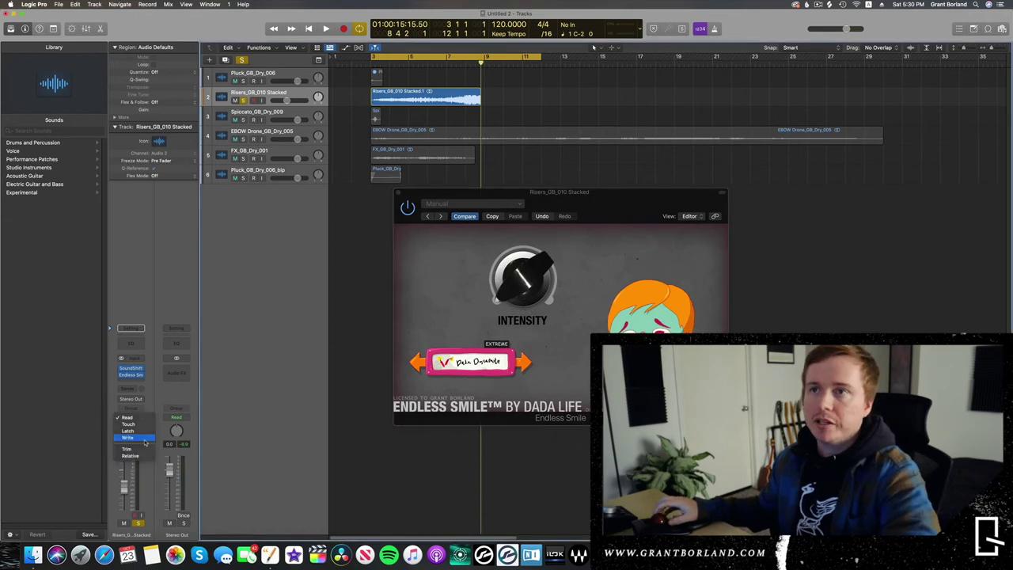
{"action": "left_click", "coordinate": [131, 451]}
{"action": "left_click", "coordinate": [565, 176]}
{"action": "key", "text": "space"}
{"action": "left_click_drag", "start_coordinate": [532, 262], "coordinate": [531, 212]}
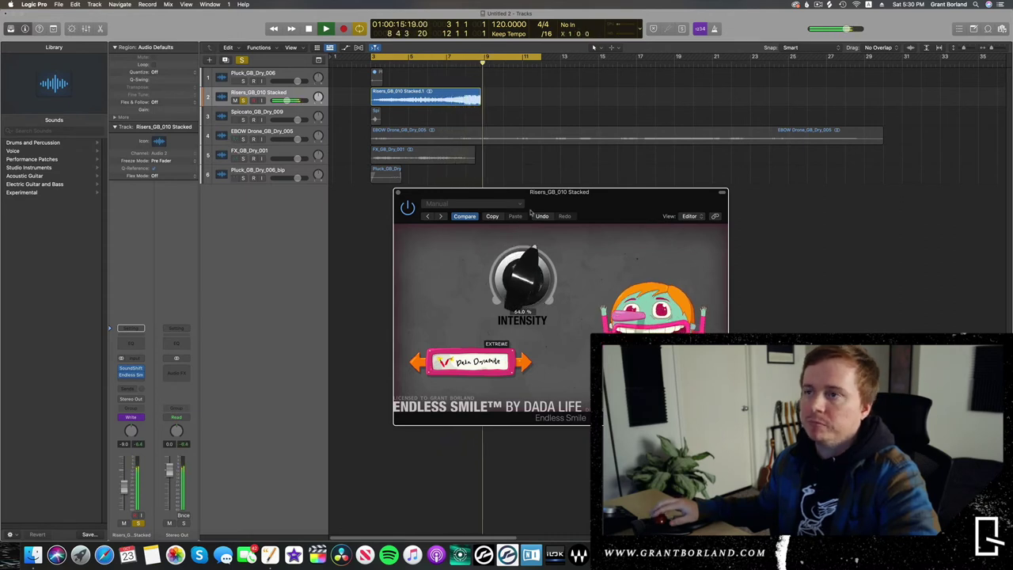
- Audition Thermal's Rhythmic presets on the bounced riser, including Incomplete Transmission and Triplet Crunch, and settle on Pulse Grinder
{"action": "mouse_move", "coordinate": [545, 270]}
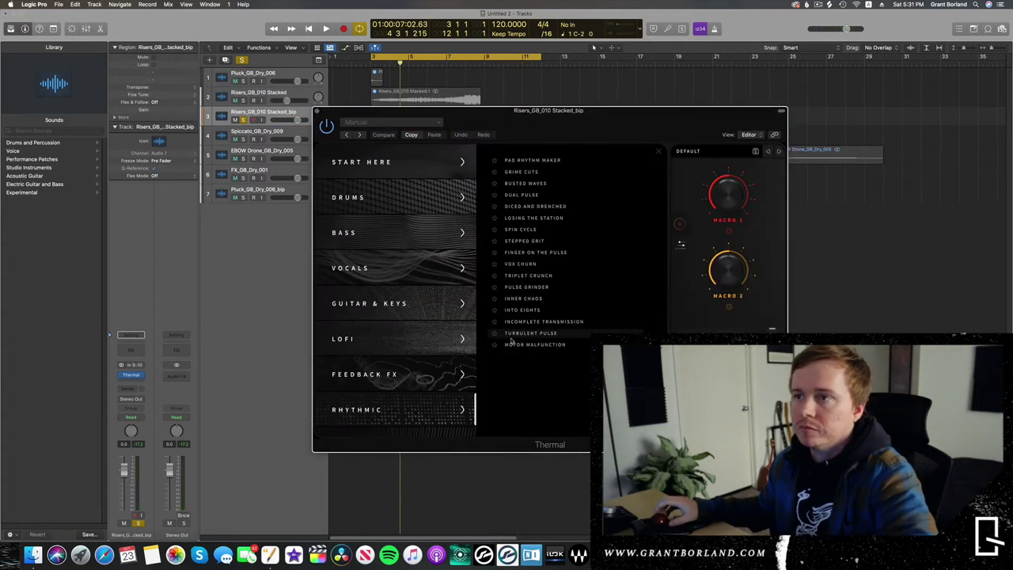
{"action": "left_click", "coordinate": [525, 323]}
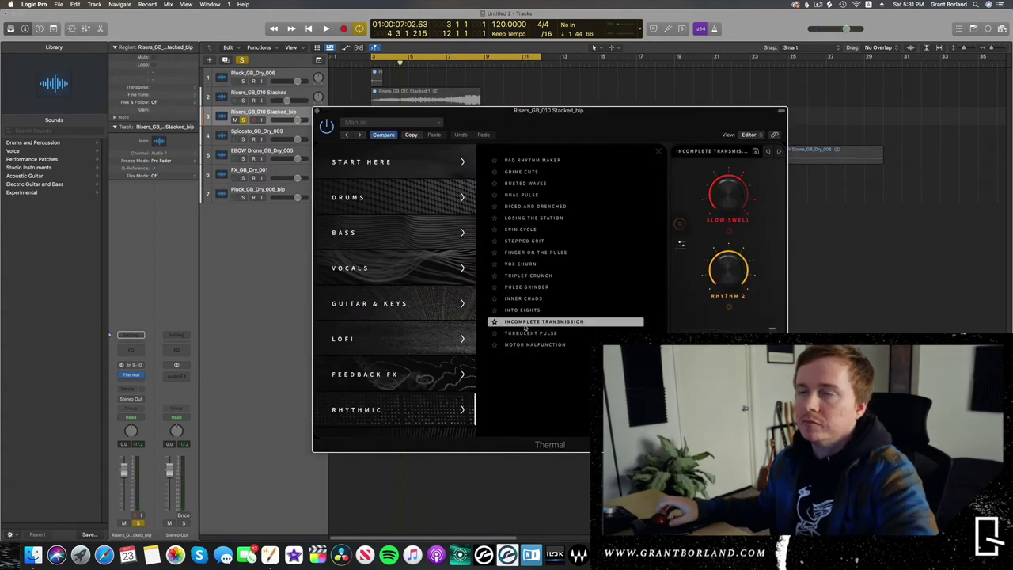
{"action": "left_click_drag", "start_coordinate": [549, 126], "coordinate": [544, 213]}
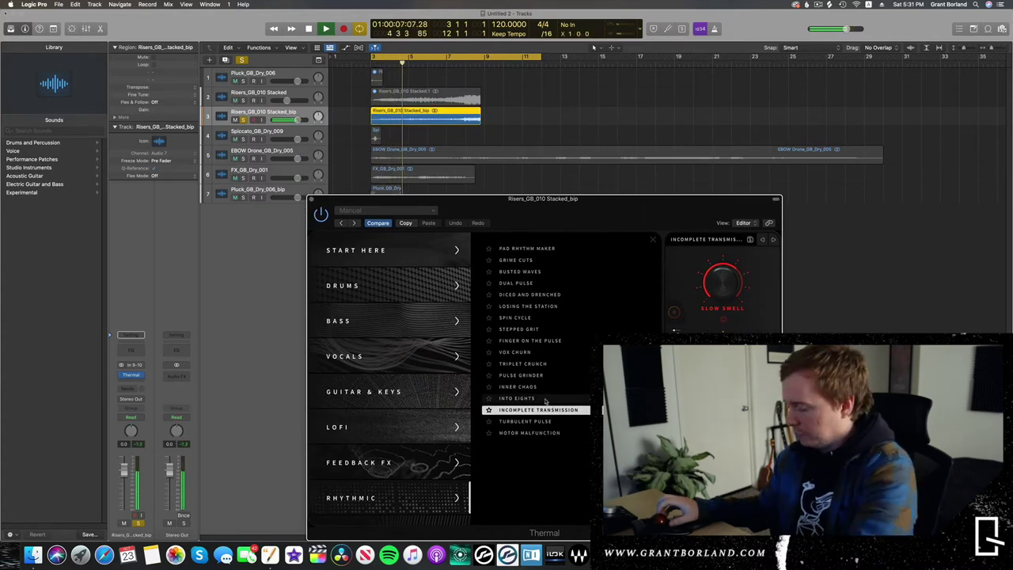
{"action": "left_click", "coordinate": [538, 364]}
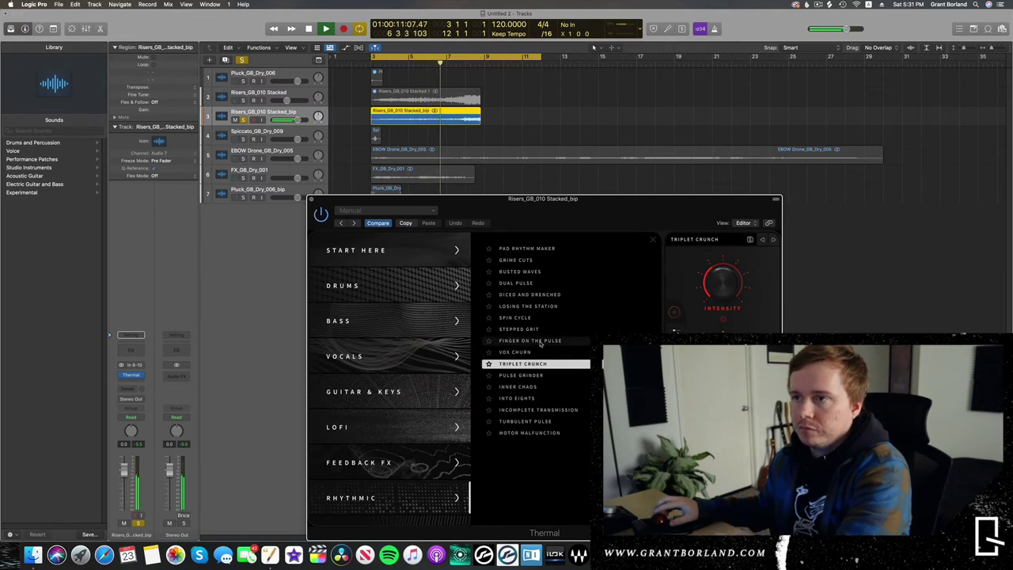
{"action": "left_click", "coordinate": [538, 421]}
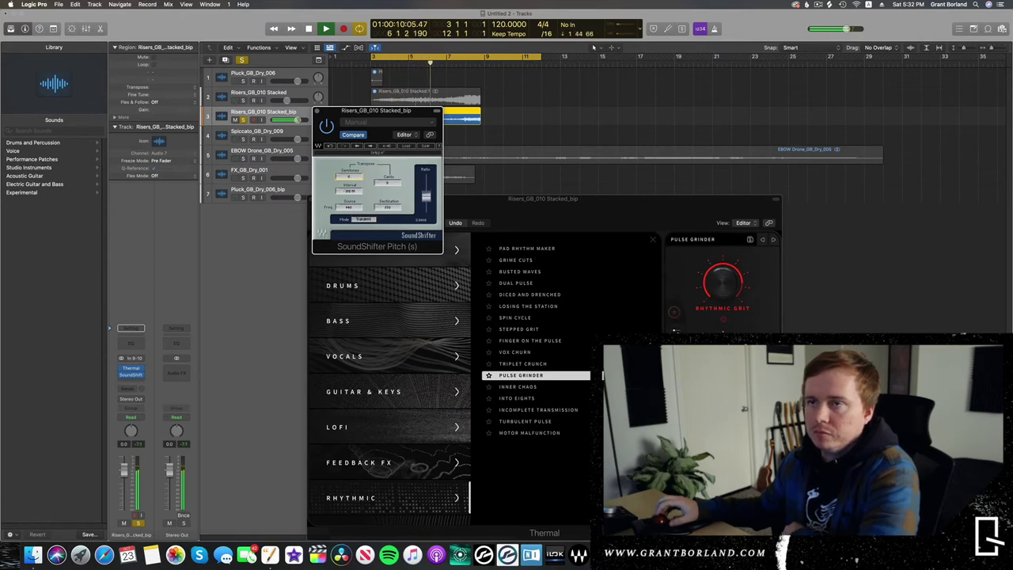
- Close the SoundShifter window, insert Tremolator after it on the bounced riser track, audition the effect and close its window
{"action": "left_click", "coordinate": [316, 112]}
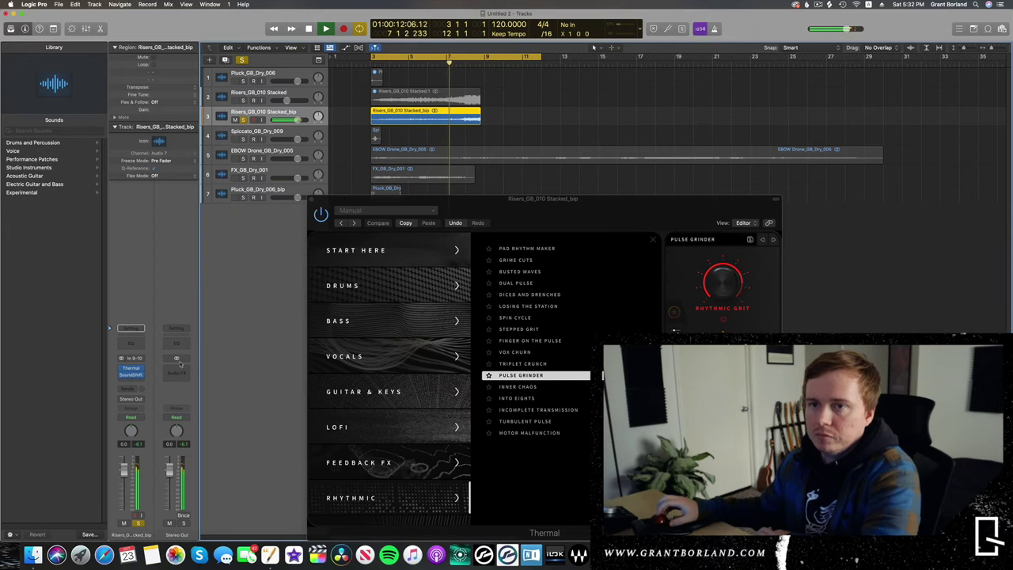
{"action": "left_click", "coordinate": [139, 386]}
{"action": "mouse_move", "coordinate": [147, 417]}
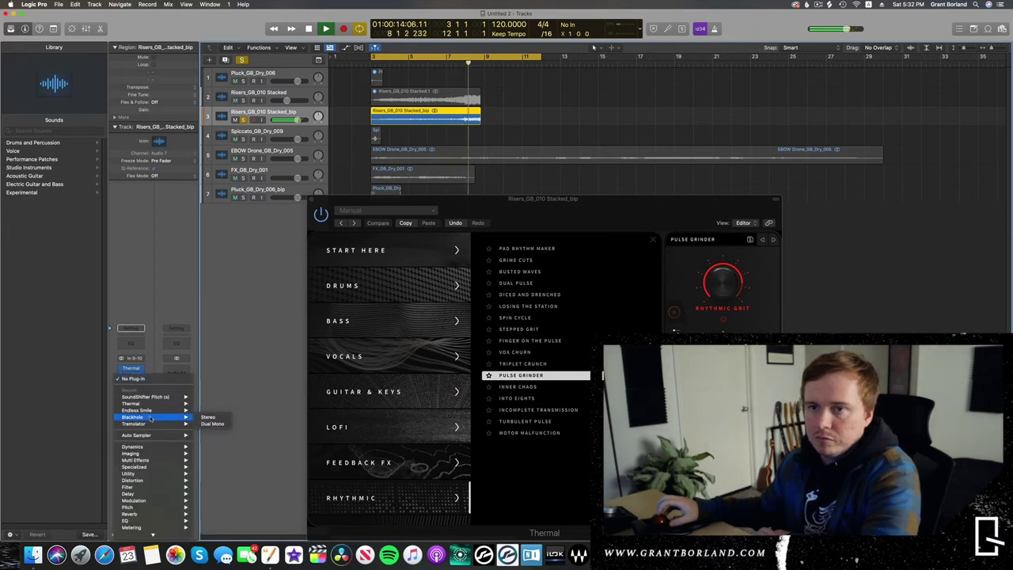
{"action": "left_click", "coordinate": [208, 424]}
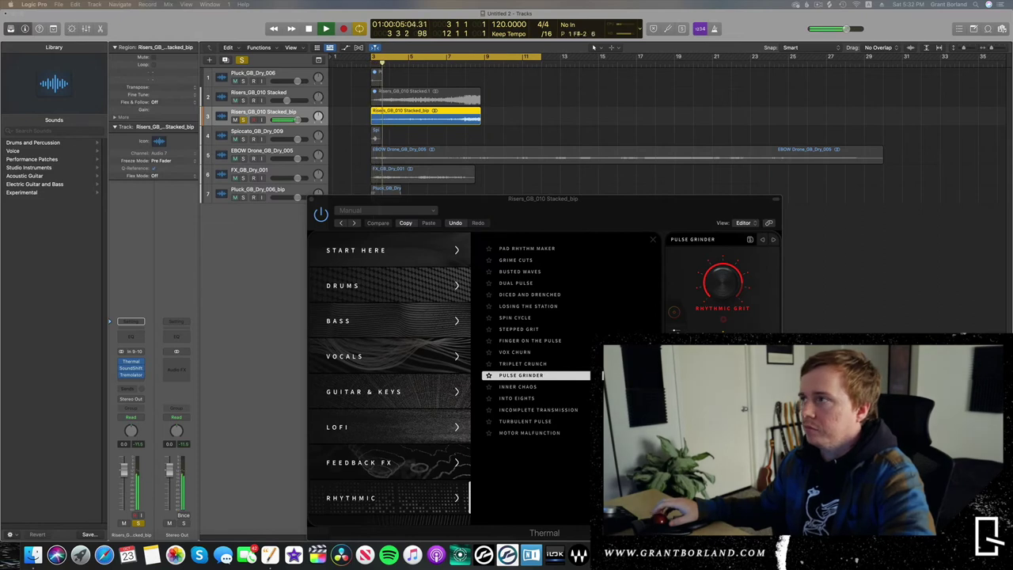
{"action": "left_click_drag", "start_coordinate": [831, 218], "coordinate": [545, 215]}
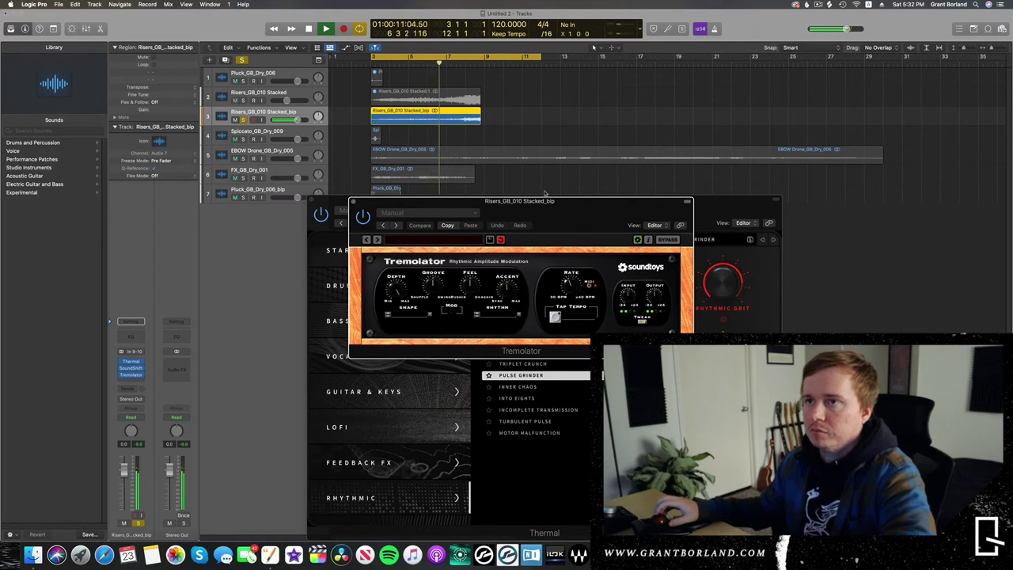
{"action": "key", "text": "super+w"}
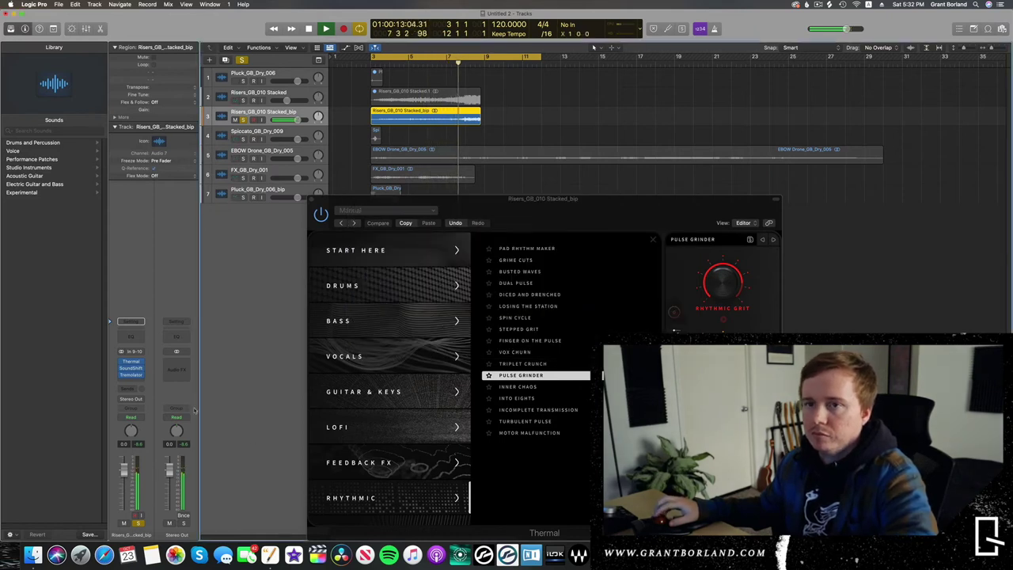
- Insert Blackhole after Tremolator on the bounced riser track, audition the full effect chain and close the open effect windows
{"action": "mouse_move", "coordinate": [133, 424]}
{"action": "left_click", "coordinate": [212, 426]}
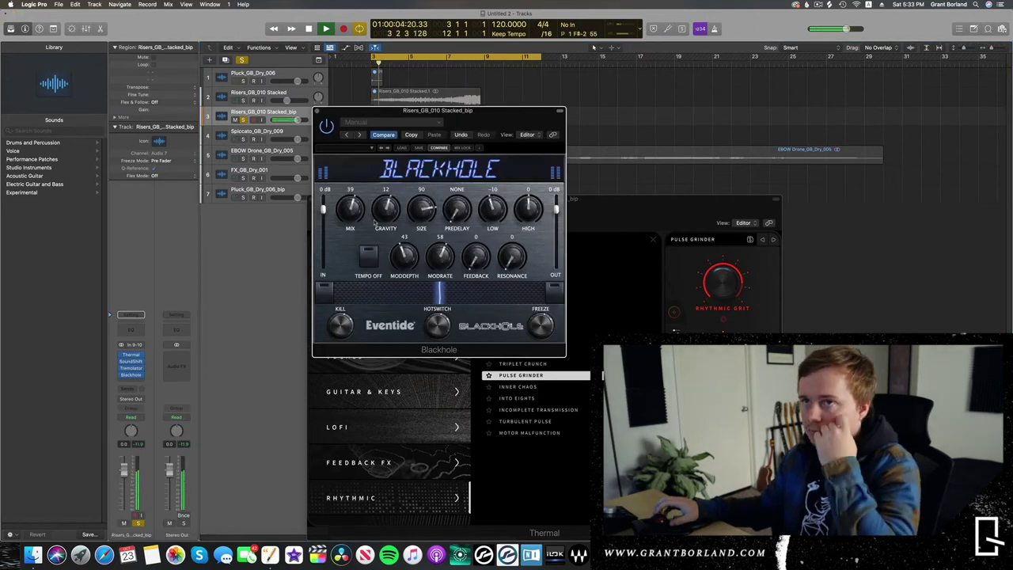
{"action": "left_click", "coordinate": [318, 111]}
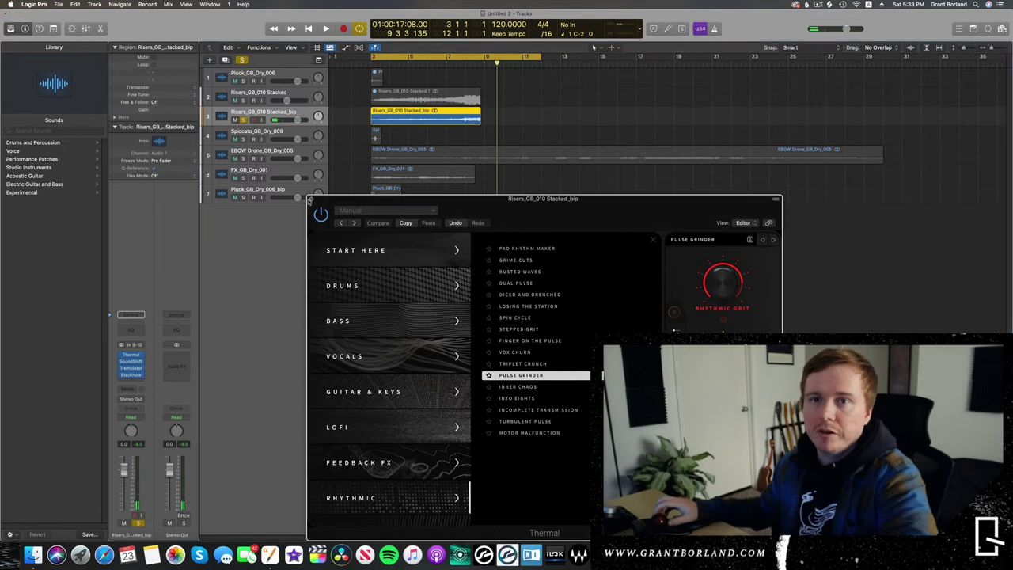
{"action": "left_click", "coordinate": [311, 200]}
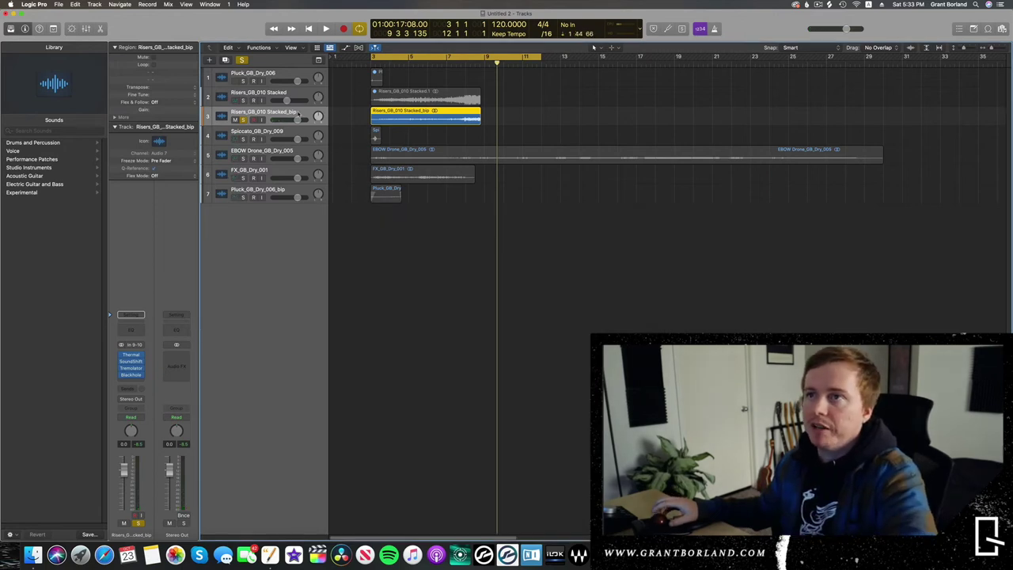
- Move the bounced riser track below the bounced pluck track at the end of the list and turn off its solo
{"action": "left_click_drag", "start_coordinate": [297, 119], "coordinate": [303, 230]}
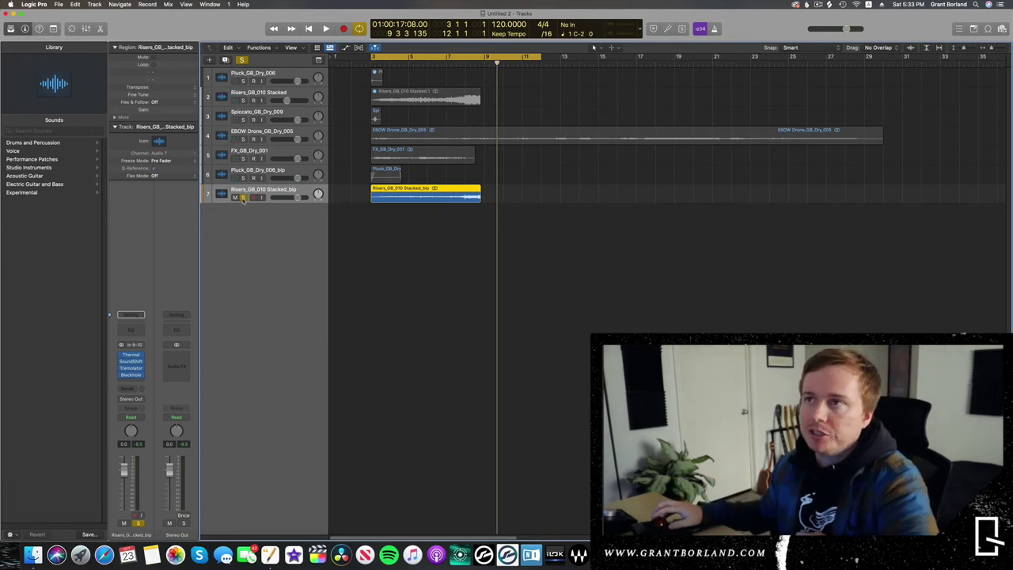
{"action": "left_click", "coordinate": [243, 198]}
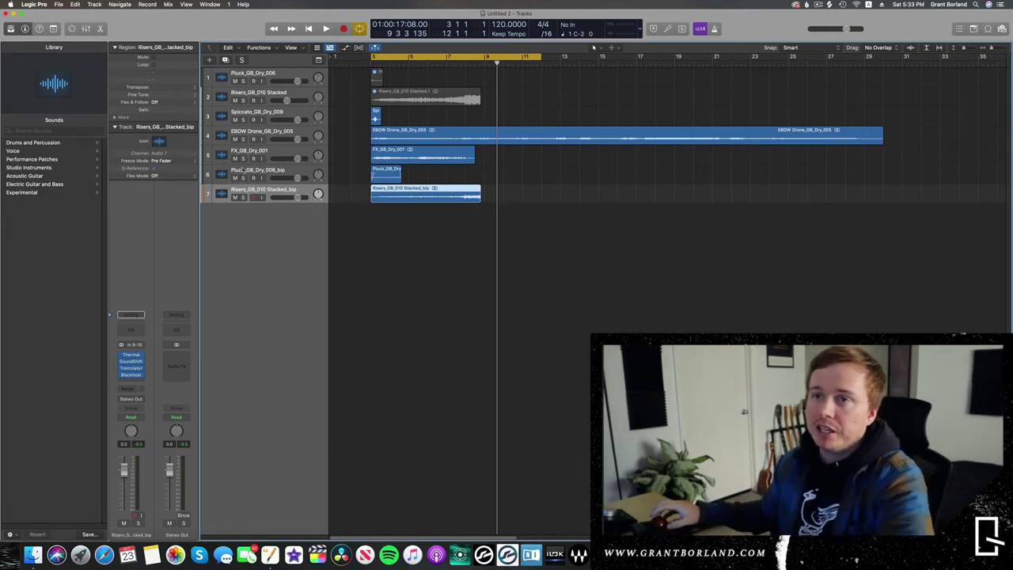
- Rename the bounced pluck track Subtle Whoosh and the bounced riser track Hybrid Riser
{"action": "double_click", "coordinate": [243, 169]}
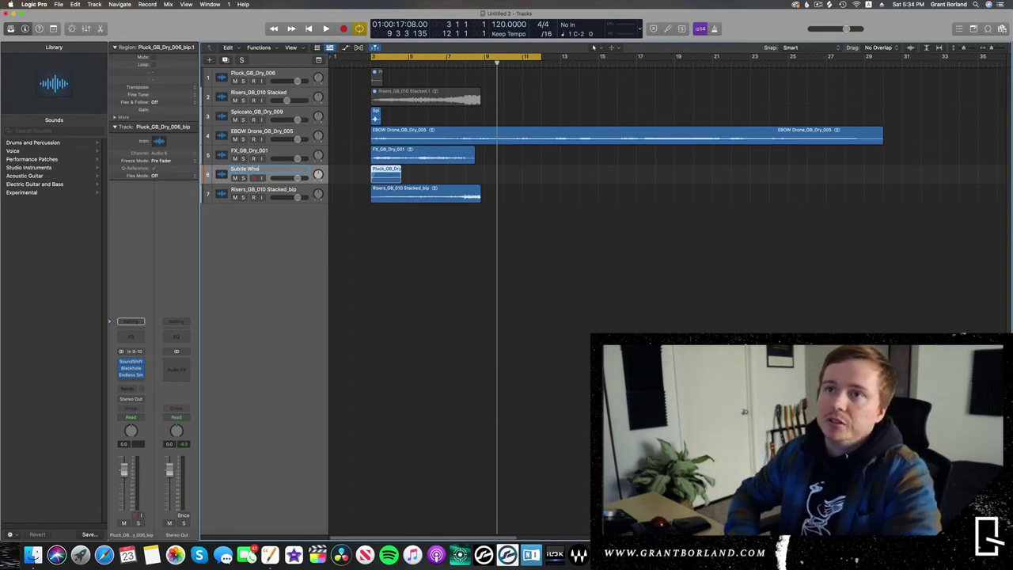
{"action": "key", "text": "Return"}
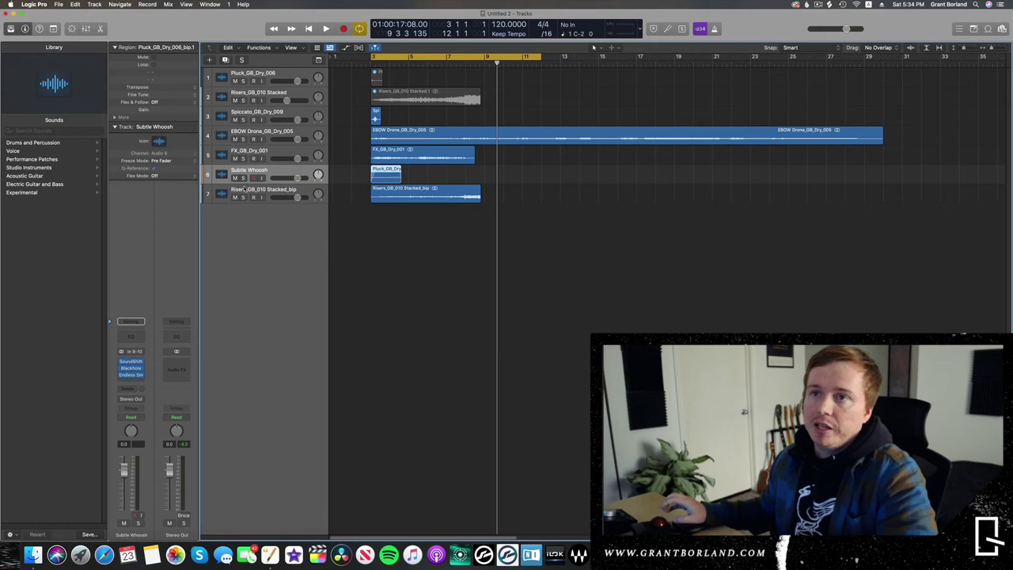
{"action": "double_click", "coordinate": [244, 189]}
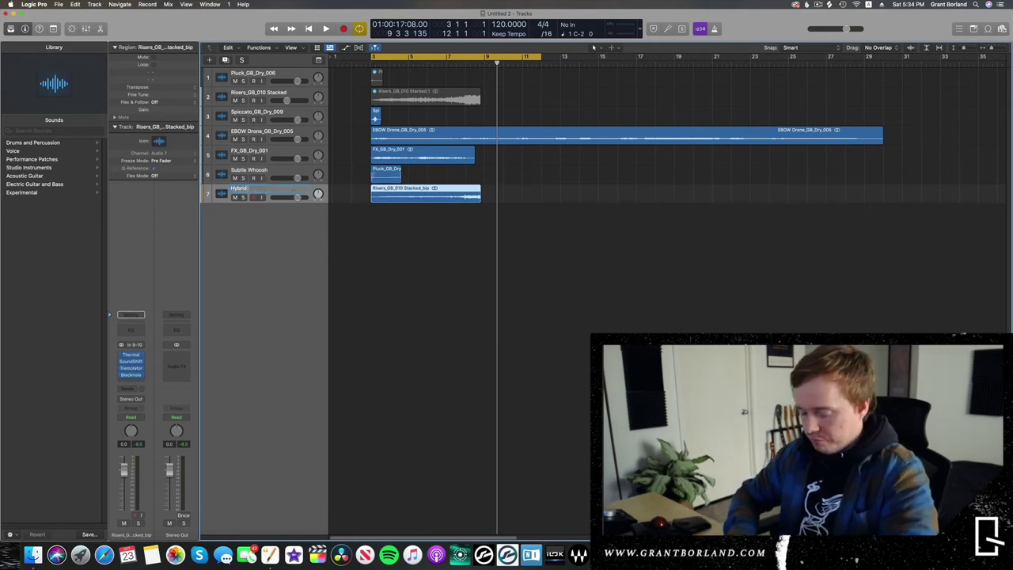
{"action": "type", "text": "Hybrid Riser"}
{"action": "key", "text": "Return"}
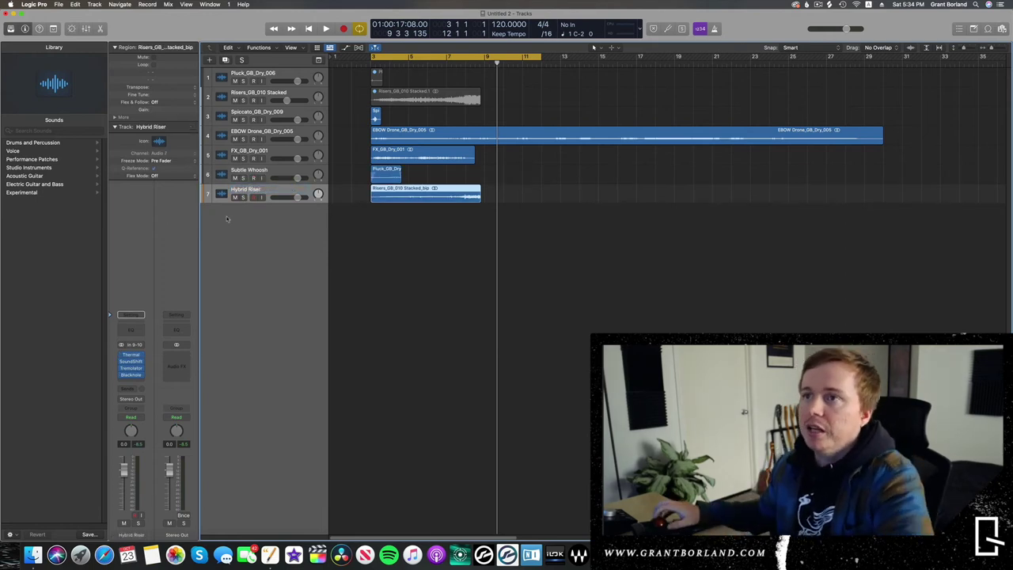
- Cut the EBOW Drone region down to the section from bar 5 to bar 11 and move it to start at bar 3
{"action": "left_click", "coordinate": [505, 133]}
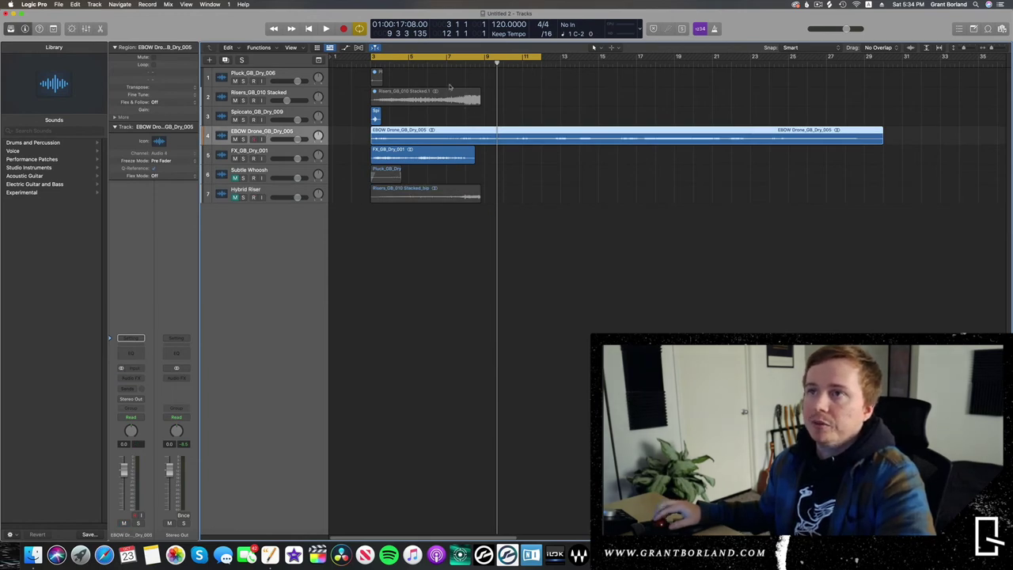
{"action": "left_click", "coordinate": [413, 66]}
{"action": "left_click", "coordinate": [408, 62]}
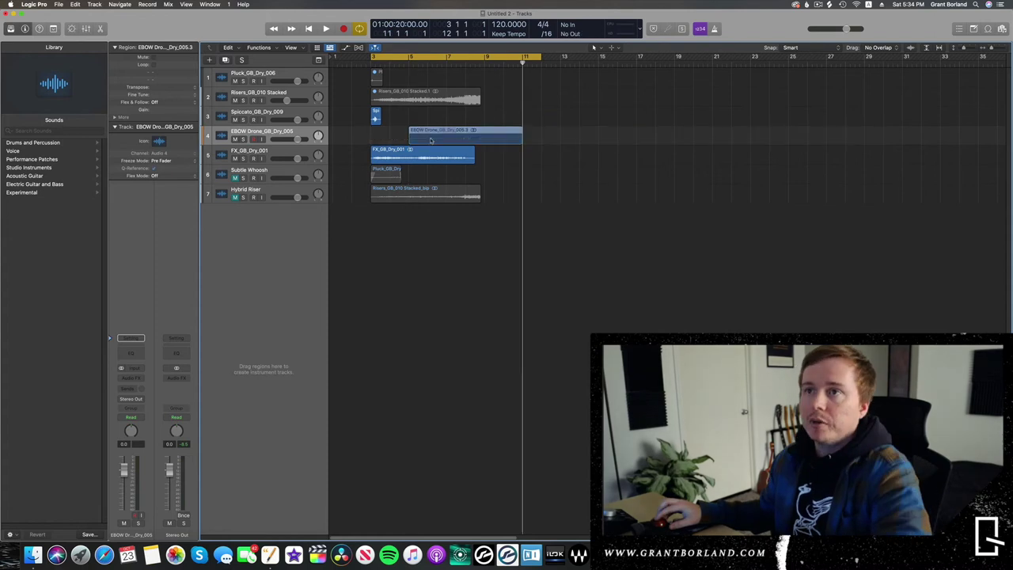
{"action": "left_click_drag", "start_coordinate": [432, 138], "coordinate": [394, 138]}
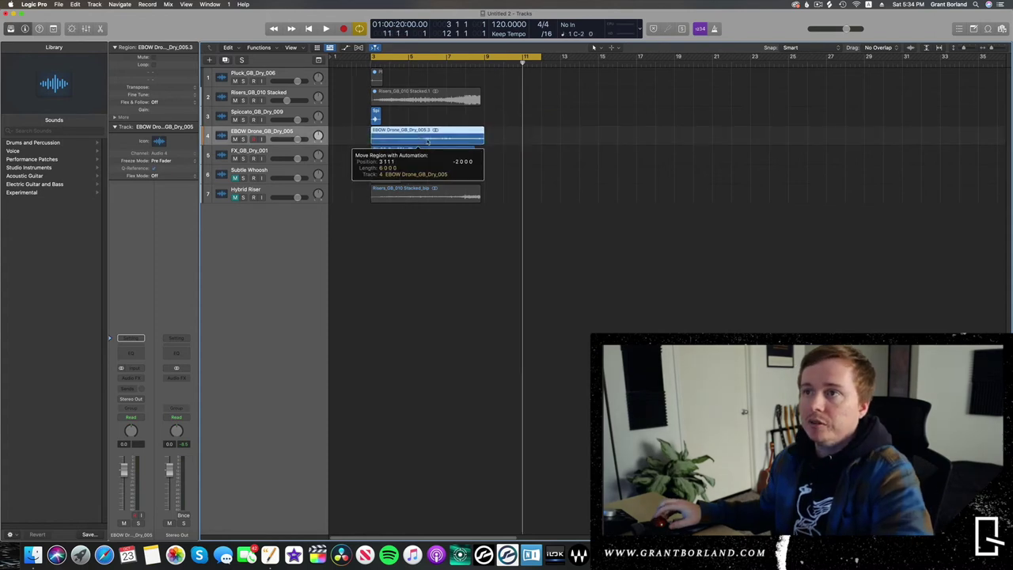
- Stretch the EBOW Drone region to 10 bars, extend the cycle range to bar 13 and audition the drone soloed
{"action": "left_click_drag", "start_coordinate": [486, 138], "coordinate": [560, 139]}
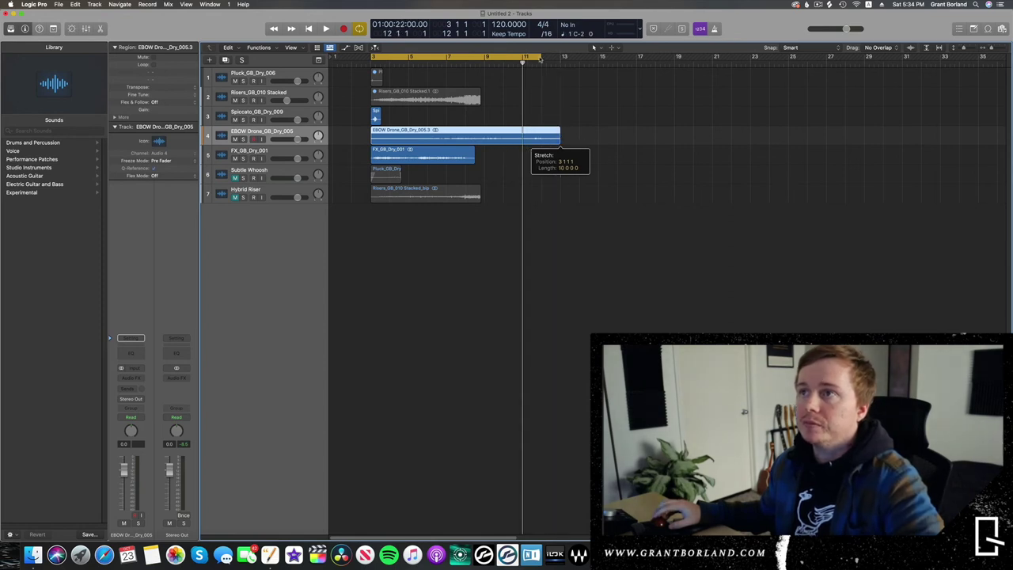
{"action": "left_click_drag", "start_coordinate": [540, 59], "coordinate": [560, 58]}
{"action": "key", "text": "space"}
{"action": "left_click", "coordinate": [244, 140]}
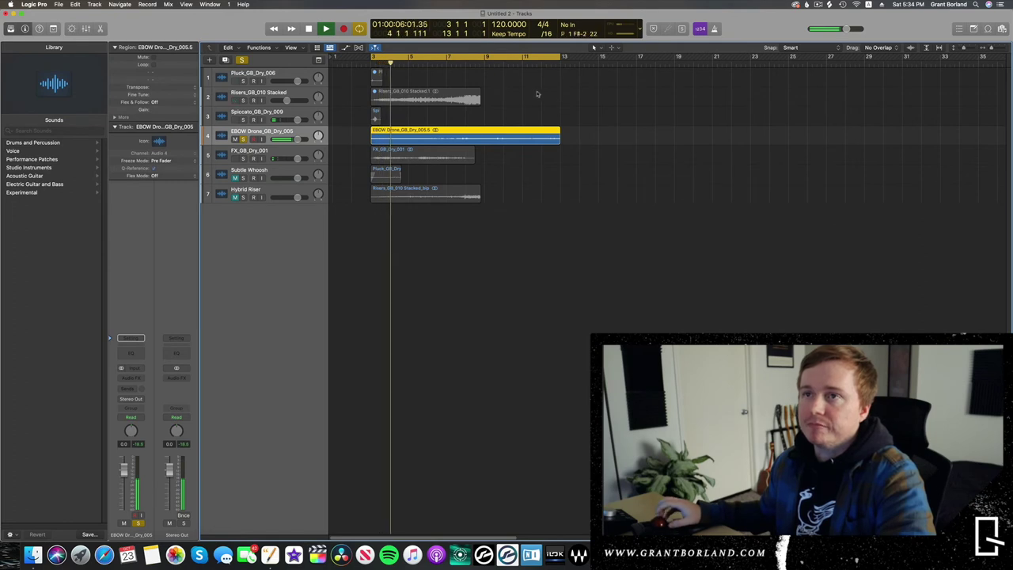
- Add a fade-in about one beat long at the start of the EBOW Drone region and bring the region's end at bar 13 into view
{"action": "key", "text": "e"}
{"action": "left_click_drag", "start_coordinate": [273, 475], "coordinate": [325, 468]}
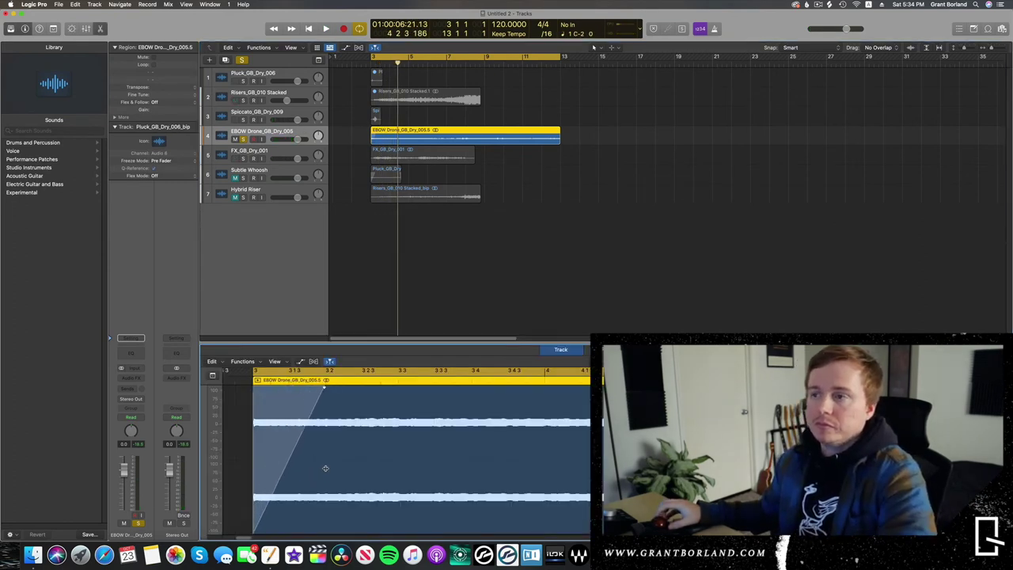
{"action": "left_click", "coordinate": [560, 62]}
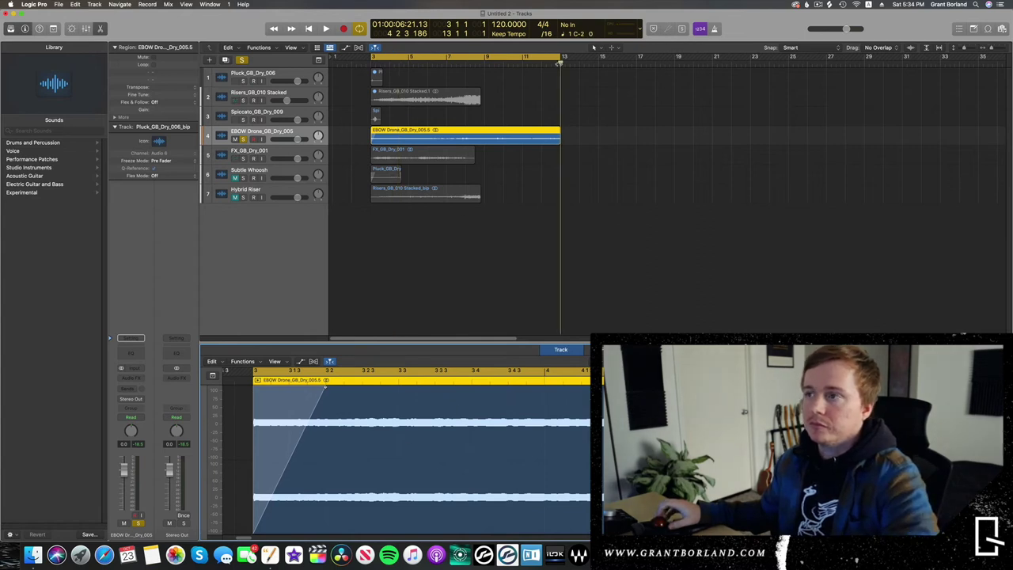
{"action": "key", "text": "Tab"}
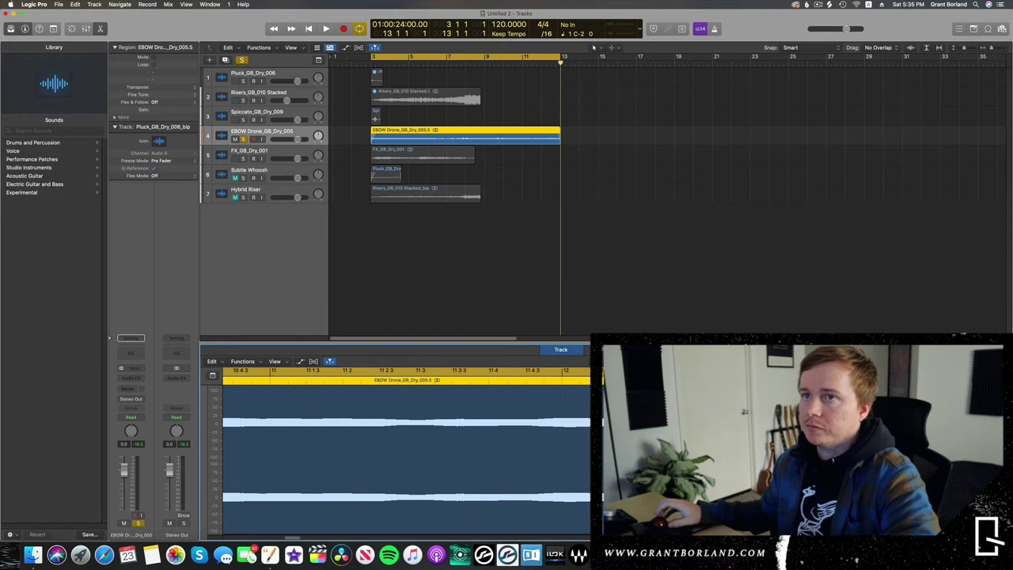
- Insert SoundShifter Pitch on the drone track, transpose it down 12 semitones, and audition the result
{"action": "key", "text": "space"}
{"action": "key", "text": "space"}
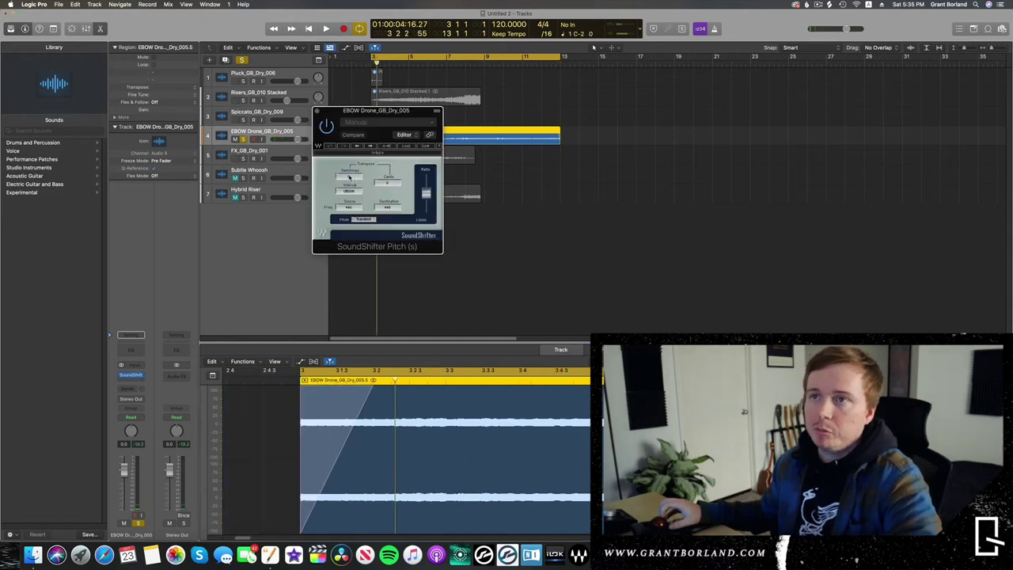
{"action": "left_click_drag", "start_coordinate": [349, 178], "coordinate": [289, 231]}
{"action": "key", "text": "space"}
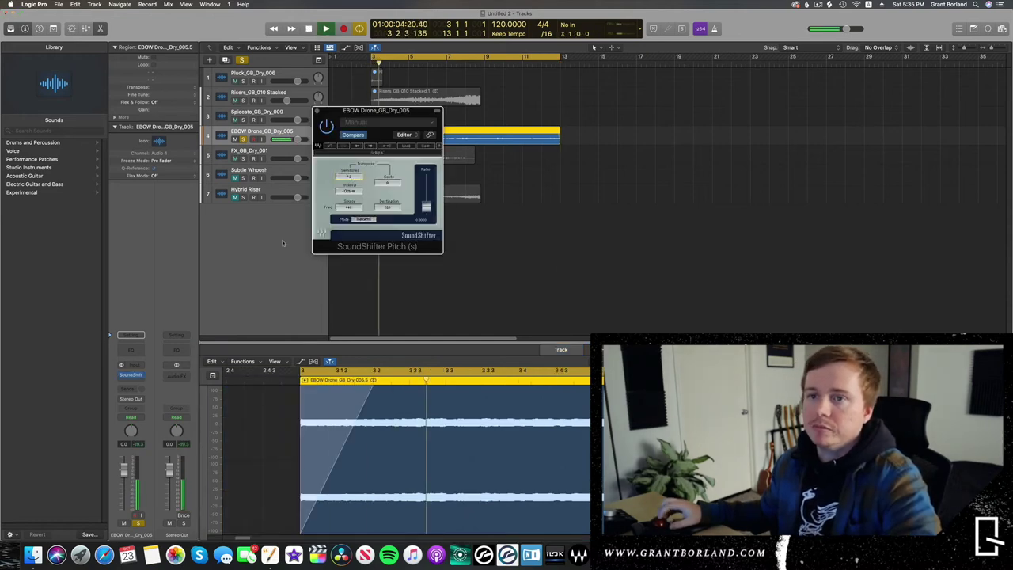
{"action": "key", "text": "space"}
- Add two more stereo SoundShifter Pitch instances set an octave down to the drone track, audition them and close all three plug-in windows
{"action": "left_click", "coordinate": [134, 375]}
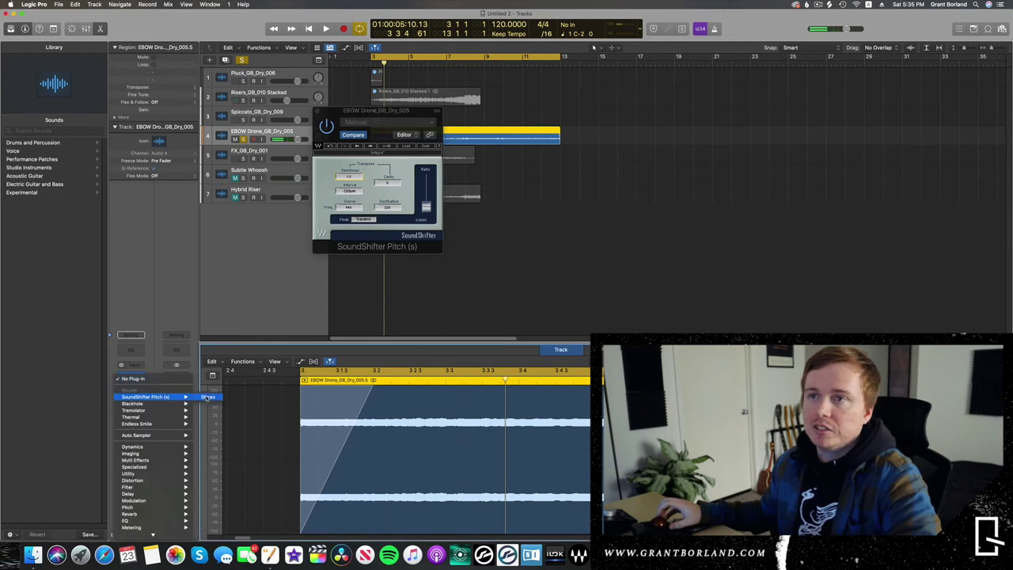
{"action": "left_click", "coordinate": [207, 396]}
{"action": "key", "text": "space"}
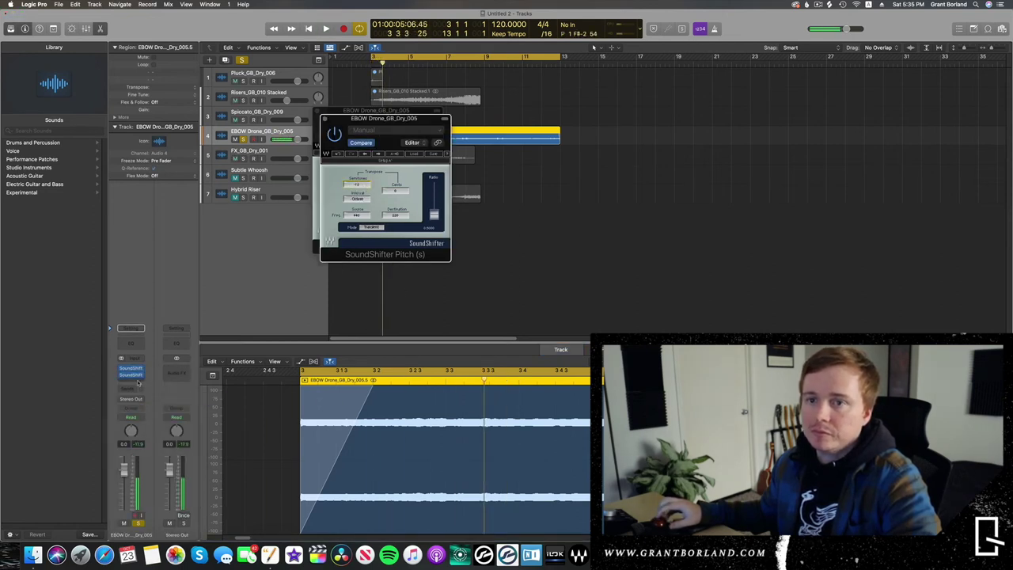
{"action": "left_click", "coordinate": [139, 382]}
{"action": "mouse_move", "coordinate": [144, 397]}
{"action": "left_click", "coordinate": [207, 397]}
{"action": "key", "text": "space"}
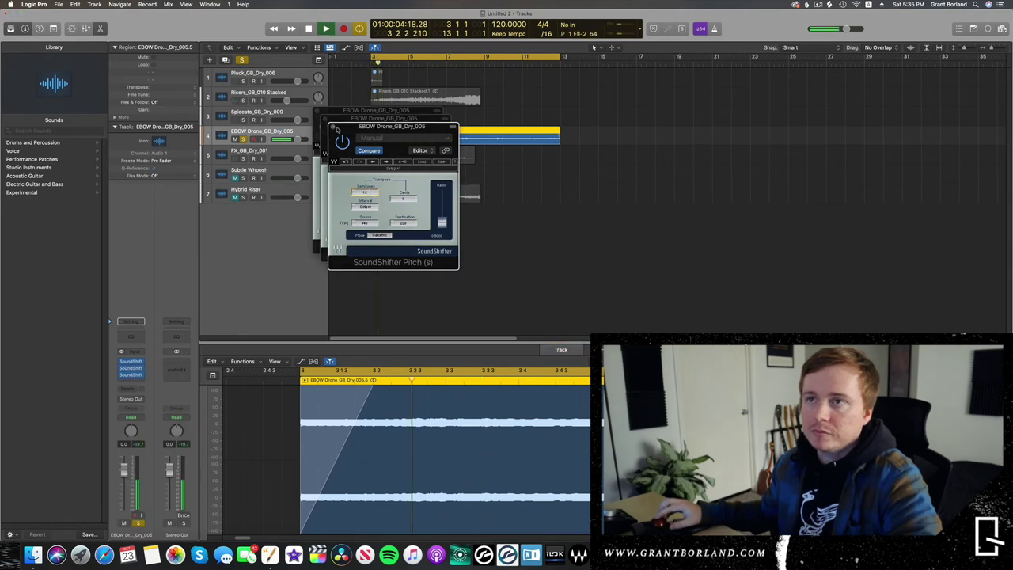
{"action": "left_click", "coordinate": [332, 127]}
{"action": "left_click", "coordinate": [325, 118]}
{"action": "left_click", "coordinate": [316, 110]}
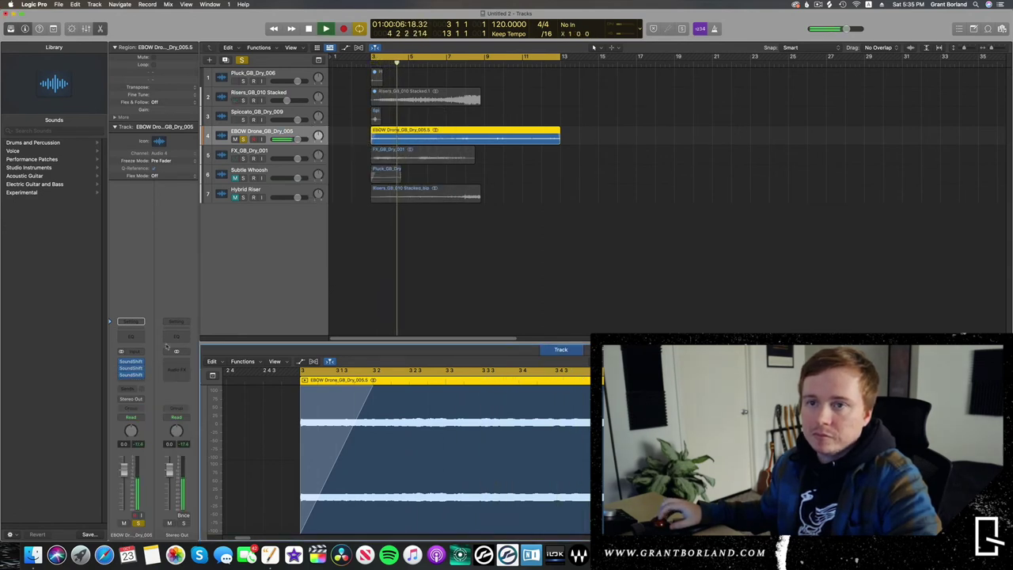
- Add a stereo Blackhole reverb after the pitch shifters on the drone track and set its mix to 66
{"action": "left_click", "coordinate": [134, 380]}
{"action": "mouse_move", "coordinate": [162, 404]}
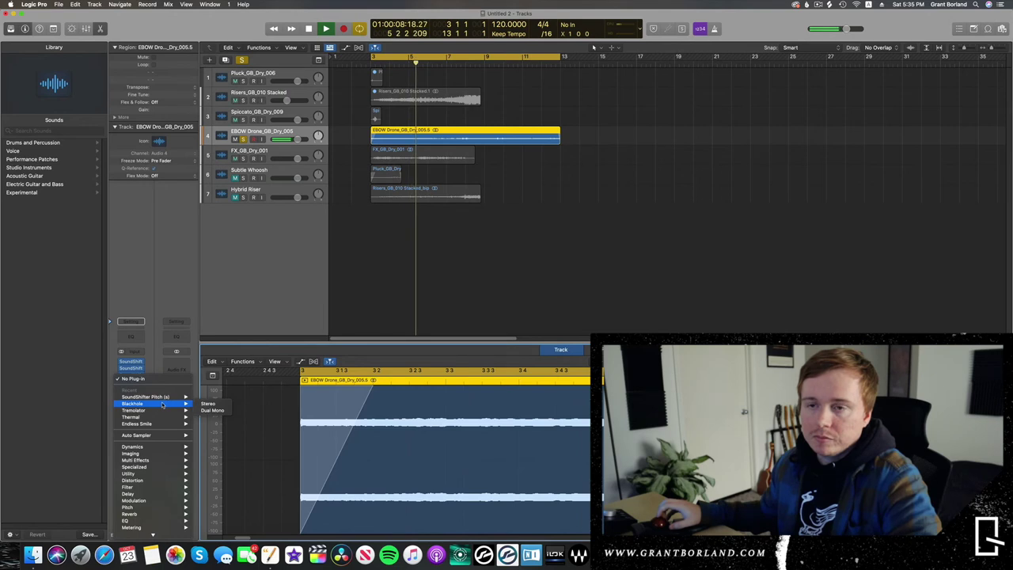
{"action": "left_click", "coordinate": [208, 403]}
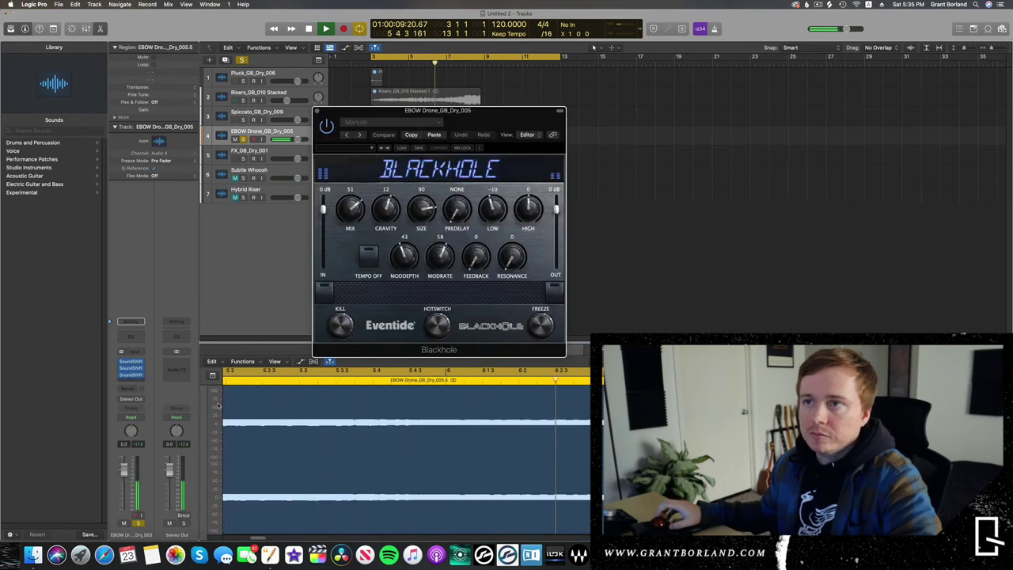
{"action": "left_click_drag", "start_coordinate": [355, 209], "coordinate": [355, 203]}
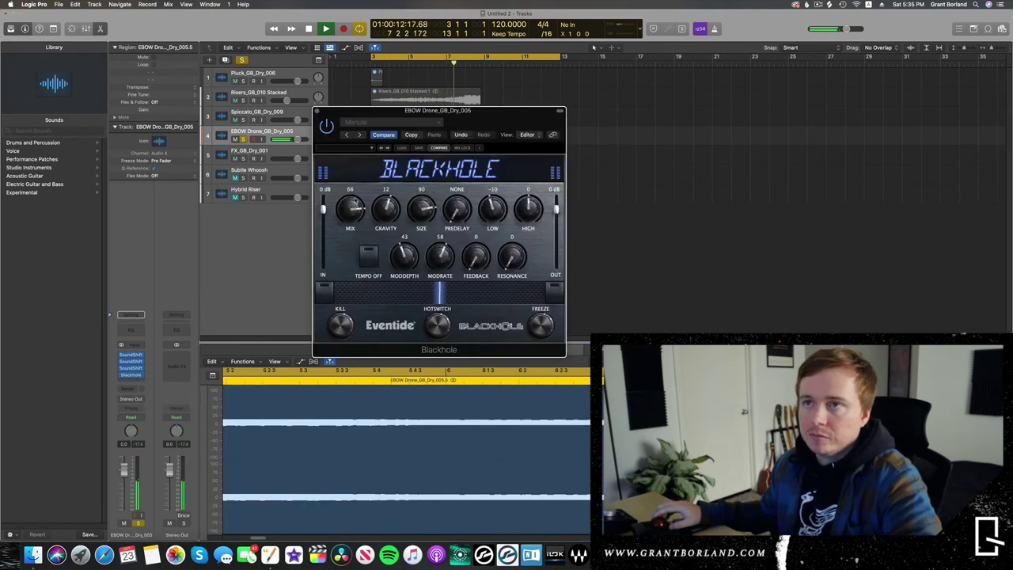
{"action": "left_click", "coordinate": [317, 112]}
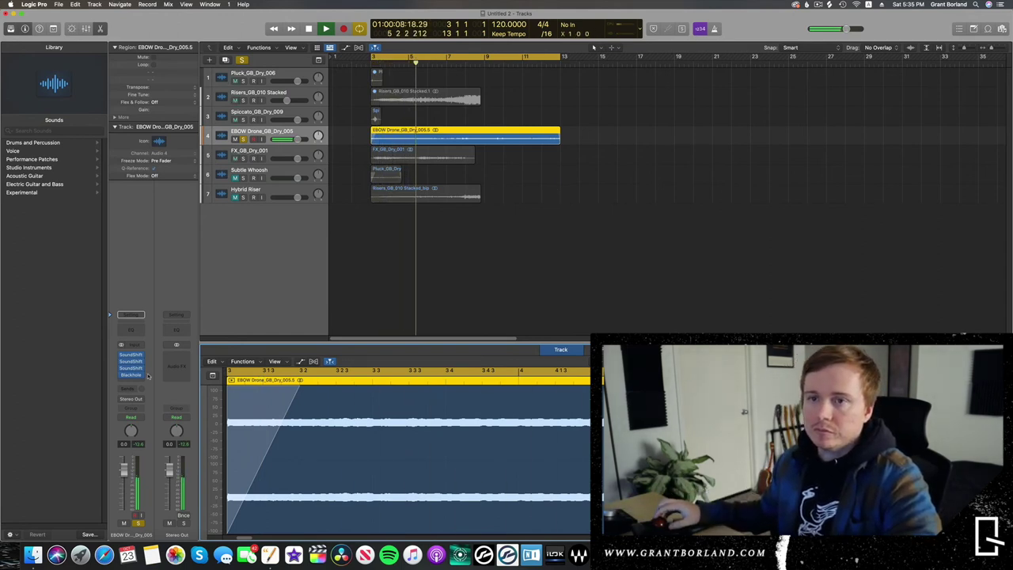
- Add a Channel EQ to the drone, cutting 3.7 dB at 121 Hz and boosting 1.1 dB at 2480 Hz
{"action": "left_click", "coordinate": [132, 332]}
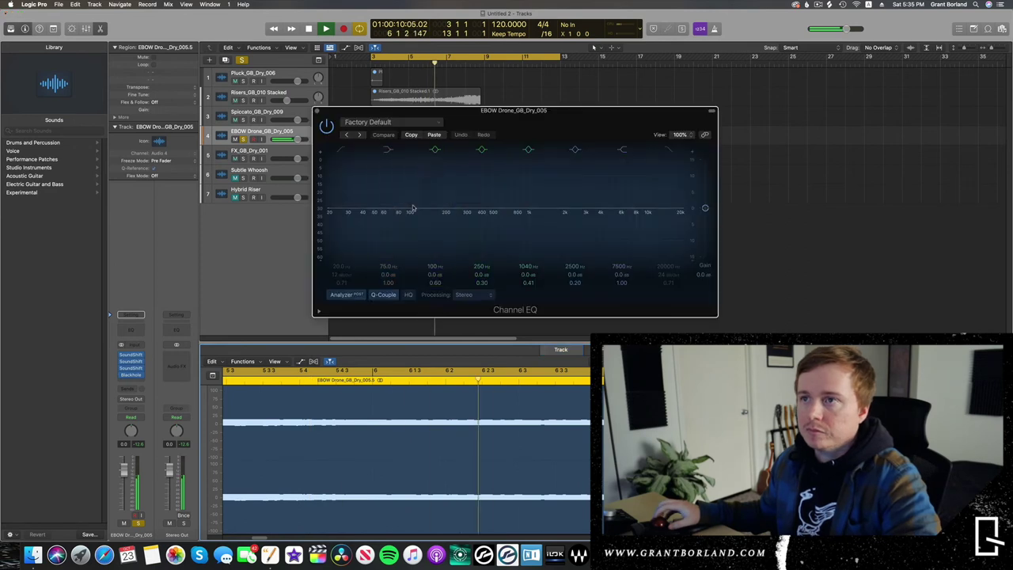
{"action": "left_click_drag", "start_coordinate": [475, 213], "coordinate": [397, 207]}
{"action": "left_click_drag", "start_coordinate": [531, 208], "coordinate": [576, 205]}
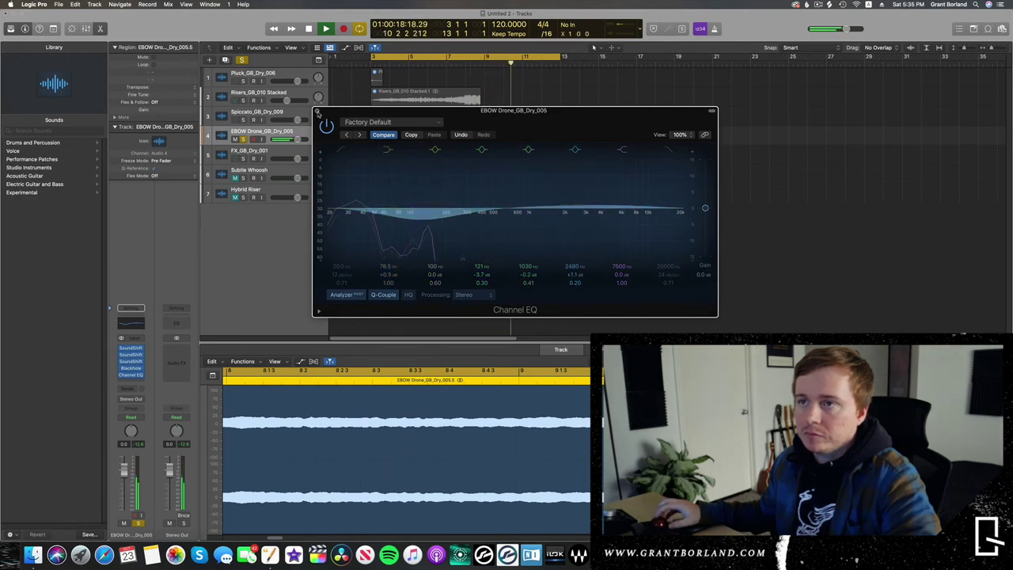
{"action": "left_click", "coordinate": [317, 110]}
{"action": "key", "text": "space"}
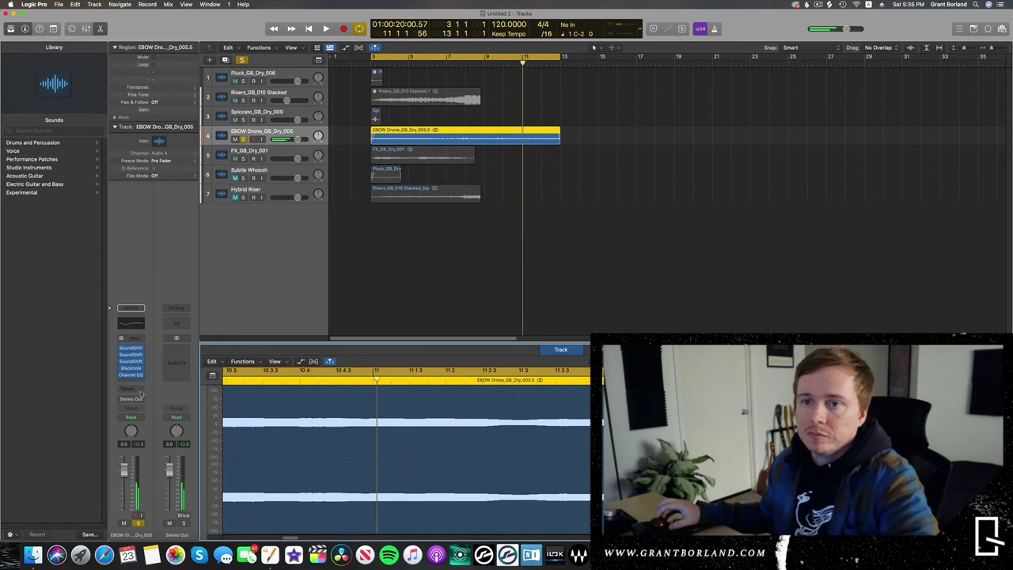
- Insert a stereo Thermal after the Channel EQ on the drone track and open its preset browser
{"action": "left_click", "coordinate": [134, 383]}
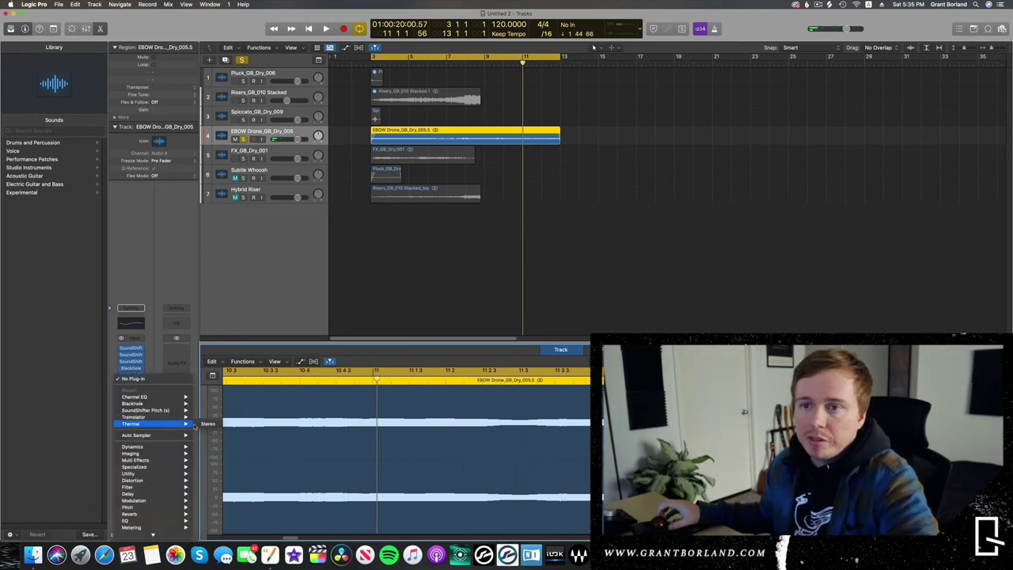
{"action": "left_click", "coordinate": [207, 425]}
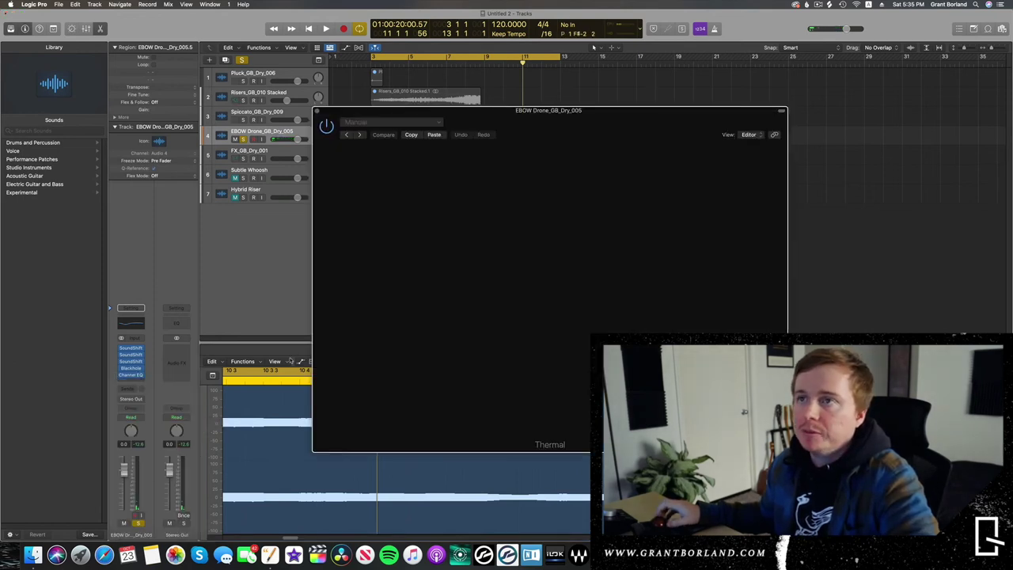
{"action": "left_click", "coordinate": [704, 152]}
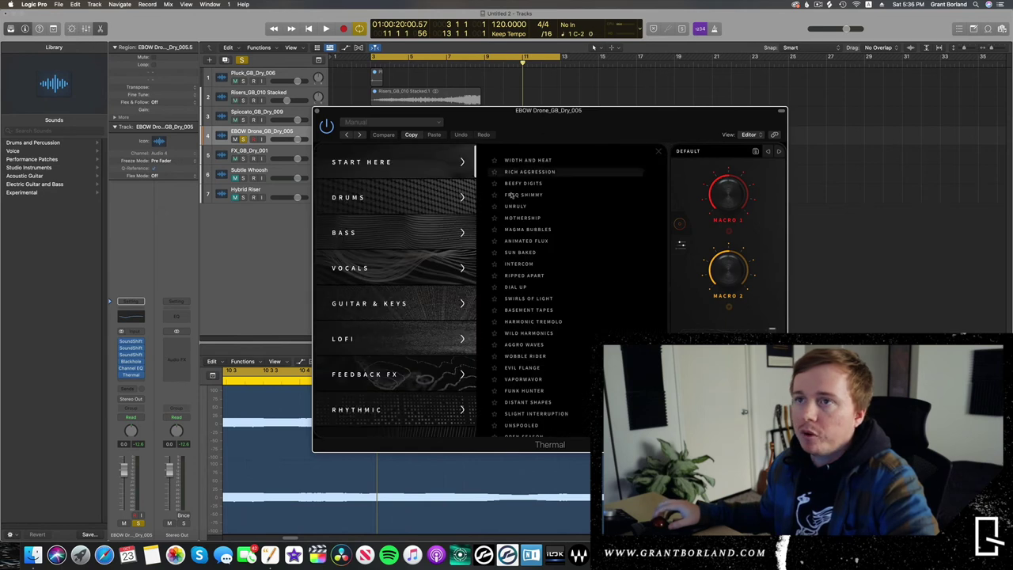
- Audition Thermal's Guitar & Keys presets Fuzz Builder, Dreamy Lofi Piano and Drive Chorus on the drone, and load Reso Bite
{"action": "key", "text": "space"}
{"action": "left_click", "coordinate": [395, 313]}
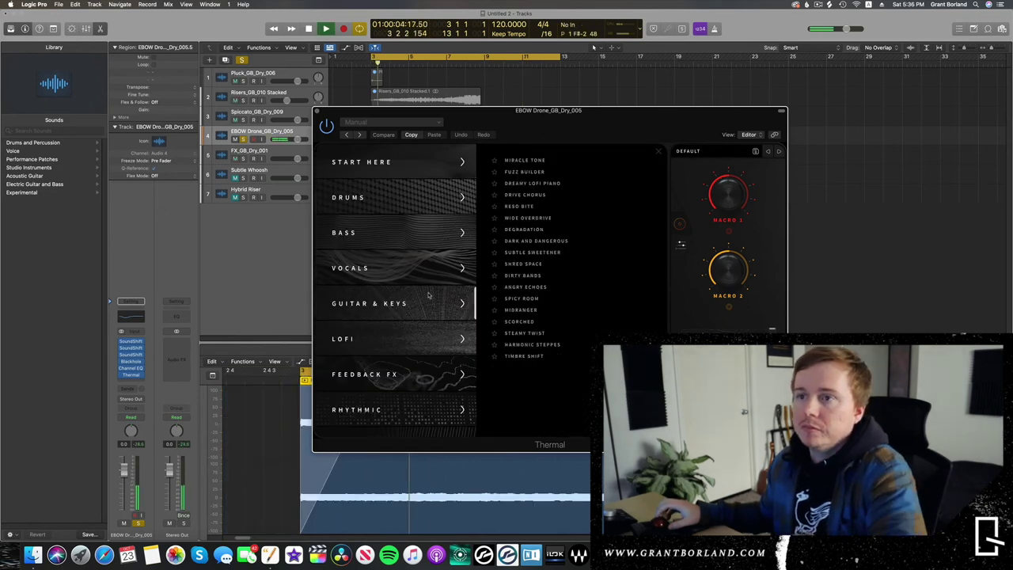
{"action": "left_click", "coordinate": [534, 172]}
{"action": "left_click", "coordinate": [539, 183]}
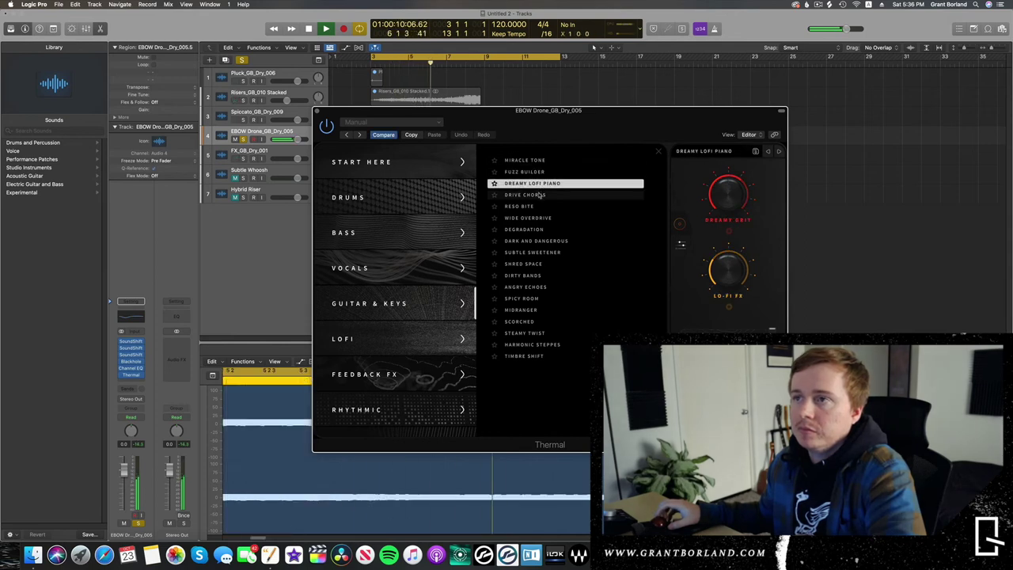
{"action": "left_click", "coordinate": [539, 195]}
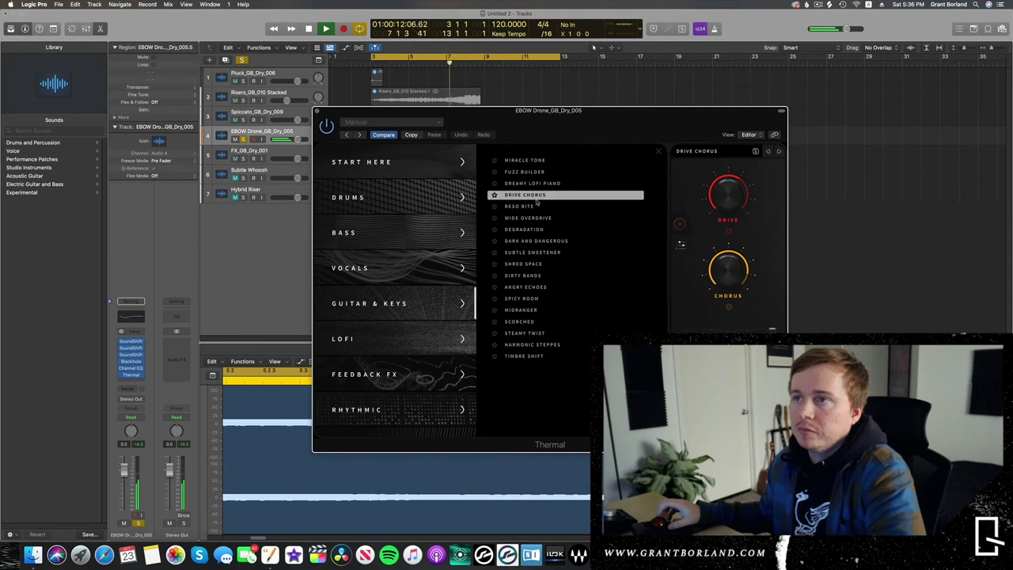
{"action": "left_click", "coordinate": [537, 206]}
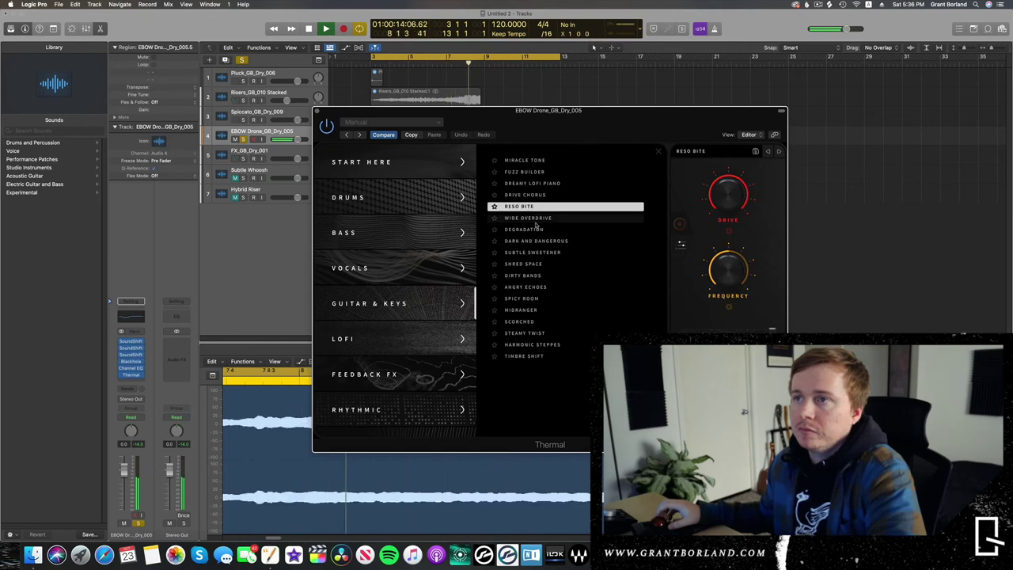
- Turn off cycling, audition the drone from bar 7 beat 2, and split the EBOW Drone region there
{"action": "left_click_drag", "start_coordinate": [526, 122], "coordinate": [537, 211]}
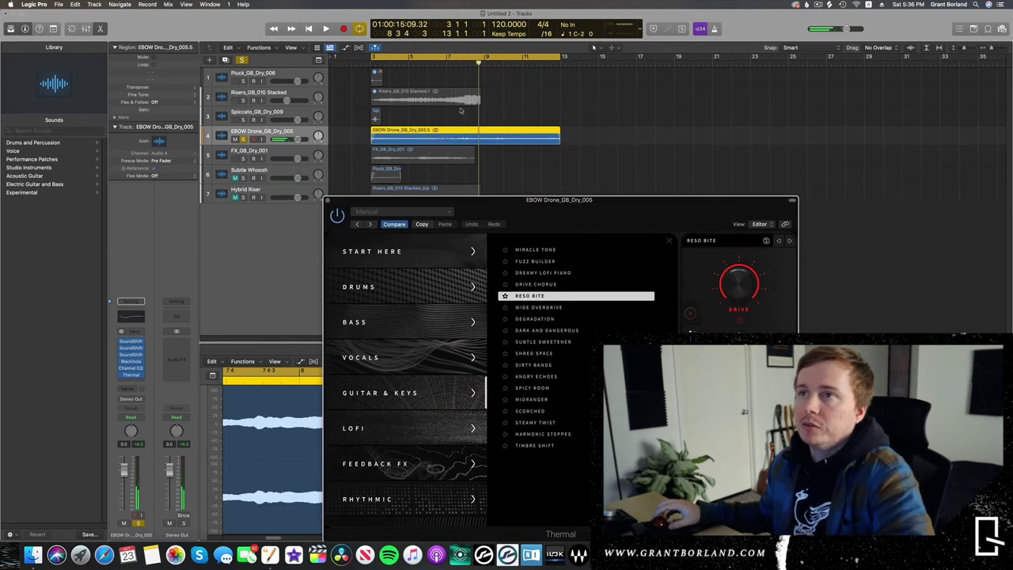
{"action": "left_click", "coordinate": [454, 64]}
{"action": "key", "text": "c"}
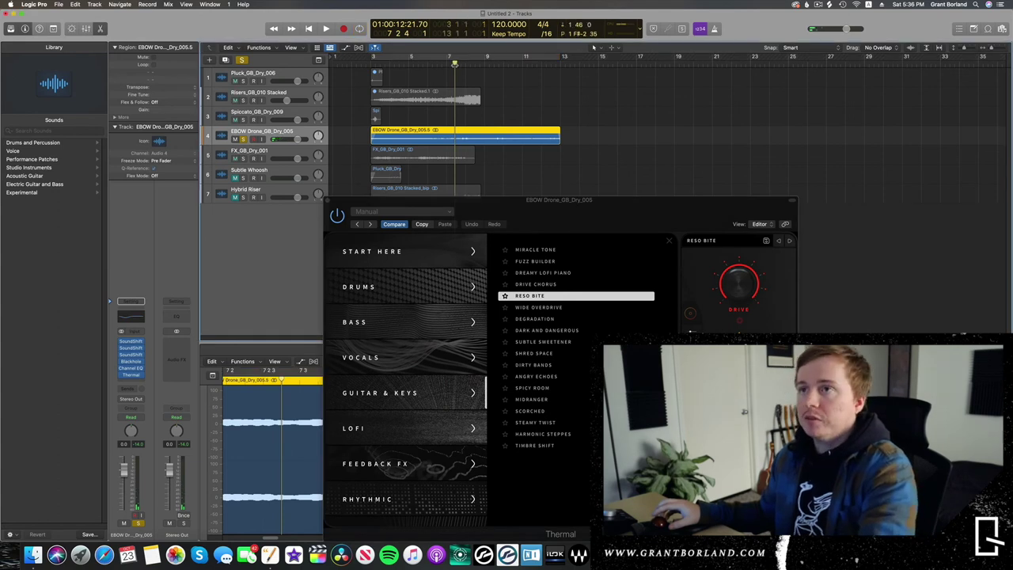
{"action": "key", "text": "space"}
{"action": "key", "text": "space"}
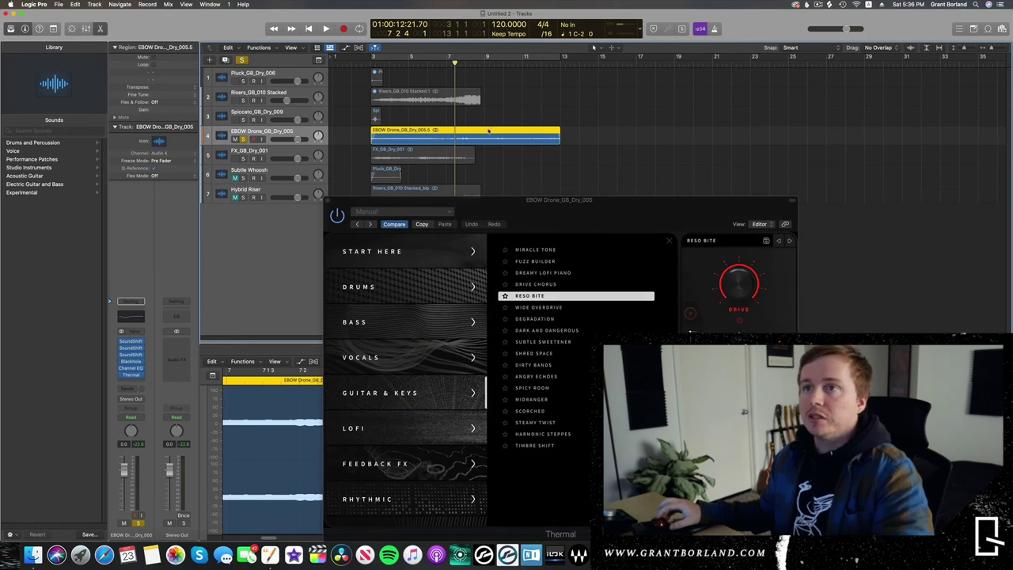
{"action": "left_click", "coordinate": [328, 199]}
{"action": "key", "text": "super+t"}
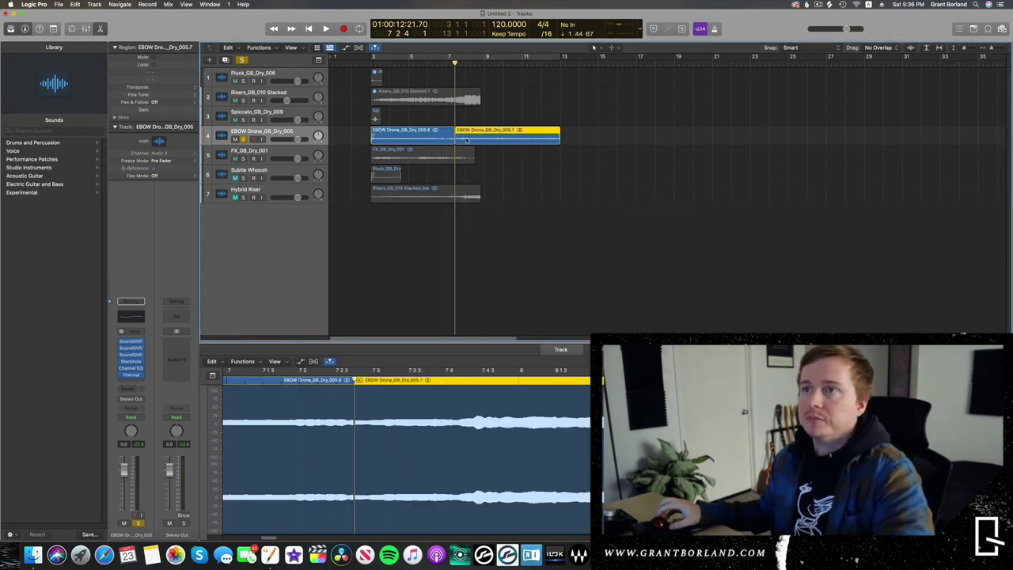
- Delete the first part of the split drone, move the remaining part to start at bar 3, and play it
{"action": "left_click", "coordinate": [434, 136]}
{"action": "key", "text": "Delete"}
{"action": "left_click_drag", "start_coordinate": [506, 137], "coordinate": [415, 145]}
{"action": "key", "text": "space"}
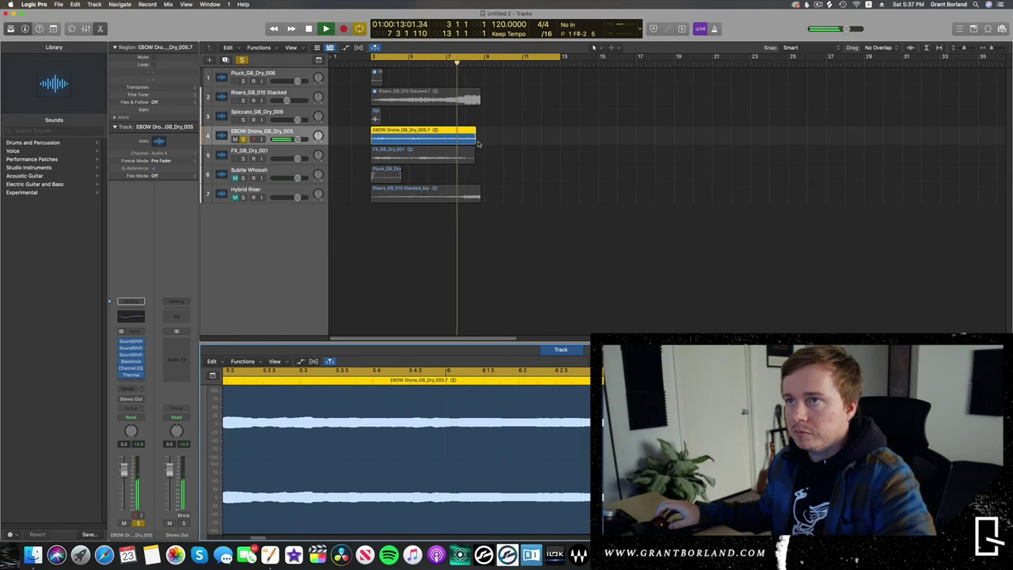
- Trim the end of the drone region to bar 8 and add a long fade-out to it
{"action": "key", "text": "space"}
{"action": "left_click_drag", "start_coordinate": [478, 143], "coordinate": [464, 146]}
{"action": "scroll", "coordinate": [389, 407], "scroll_direction": "left", "scroll_amount": 5}
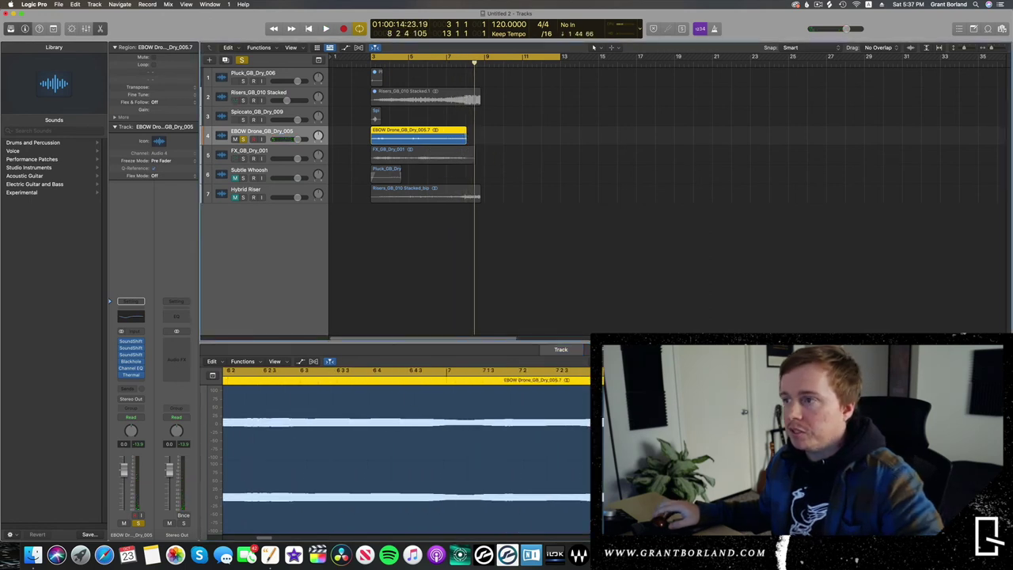
{"action": "left_click_drag", "start_coordinate": [756, 484], "coordinate": [224, 484]}
{"action": "scroll", "coordinate": [485, 435], "scroll_direction": "left", "scroll_amount": 3}
{"action": "scroll", "coordinate": [488, 439], "scroll_direction": "left", "scroll_amount": 2}
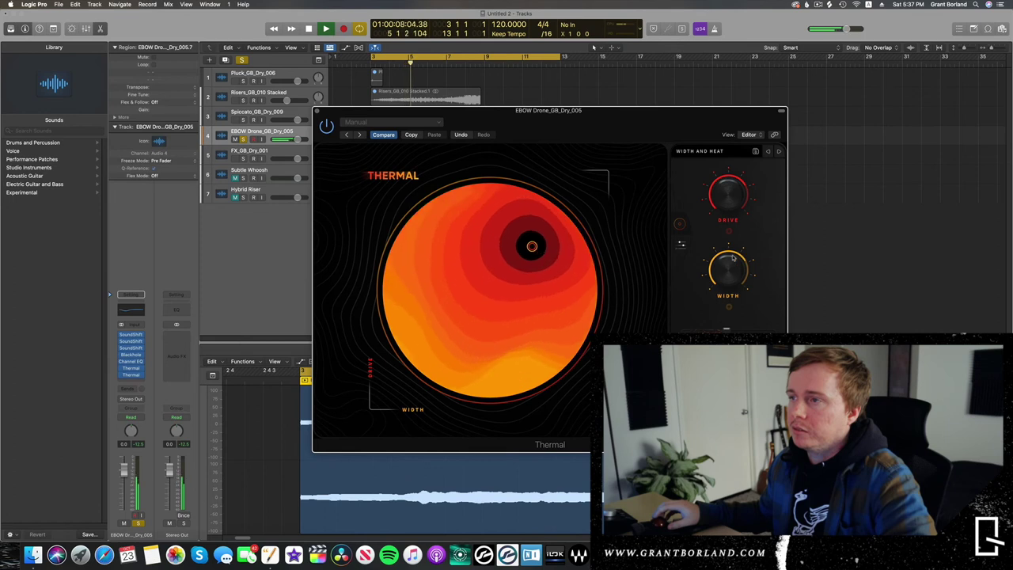
- Audition Thermal's Unruly and Mothership presets on the drone, replaying it from the start of bar 3
{"action": "left_click", "coordinate": [778, 152]}
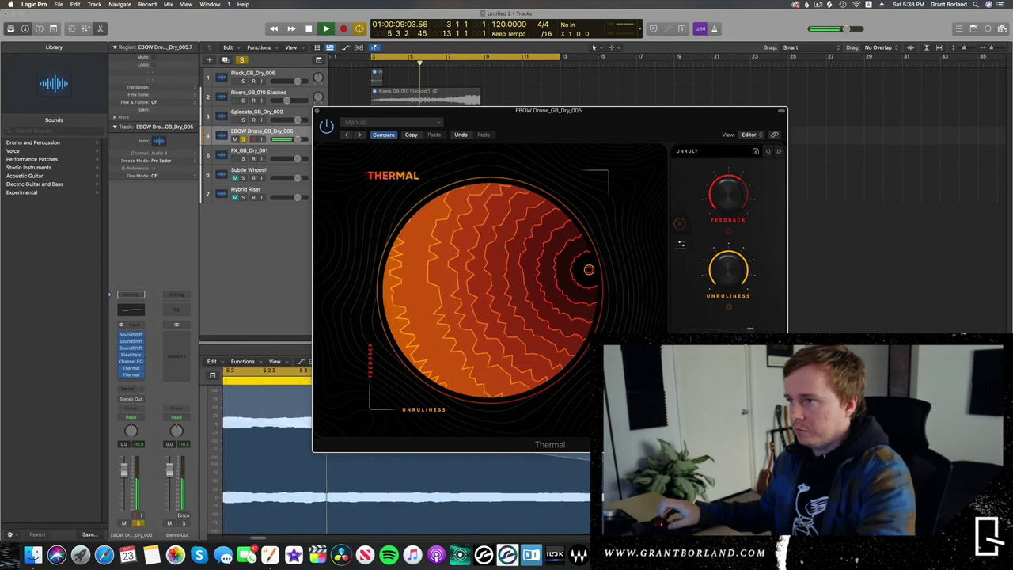
{"action": "key", "text": "Return"}
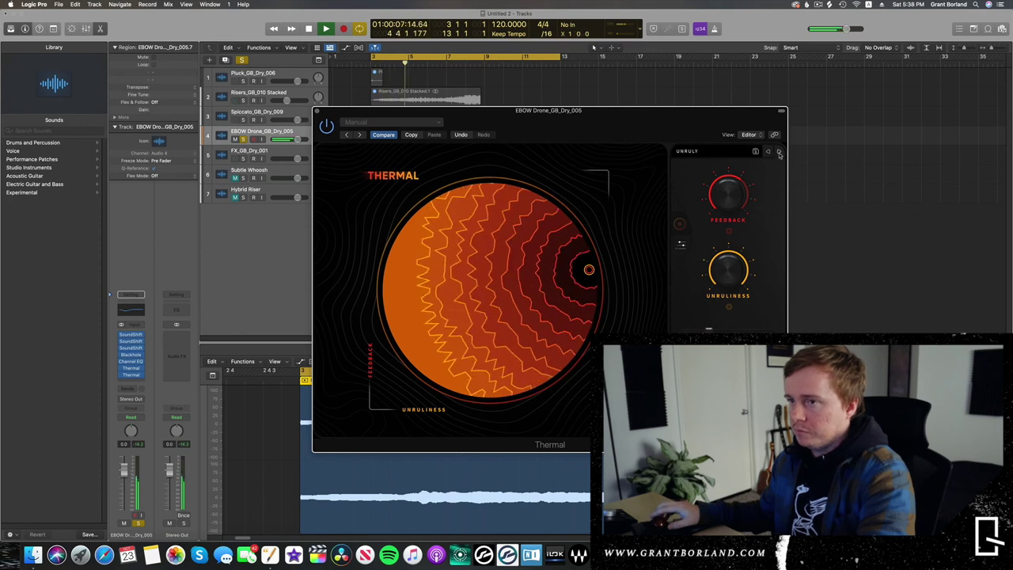
{"action": "key", "text": "comma"}
{"action": "key", "text": "comma"}
{"action": "key", "text": "comma"}
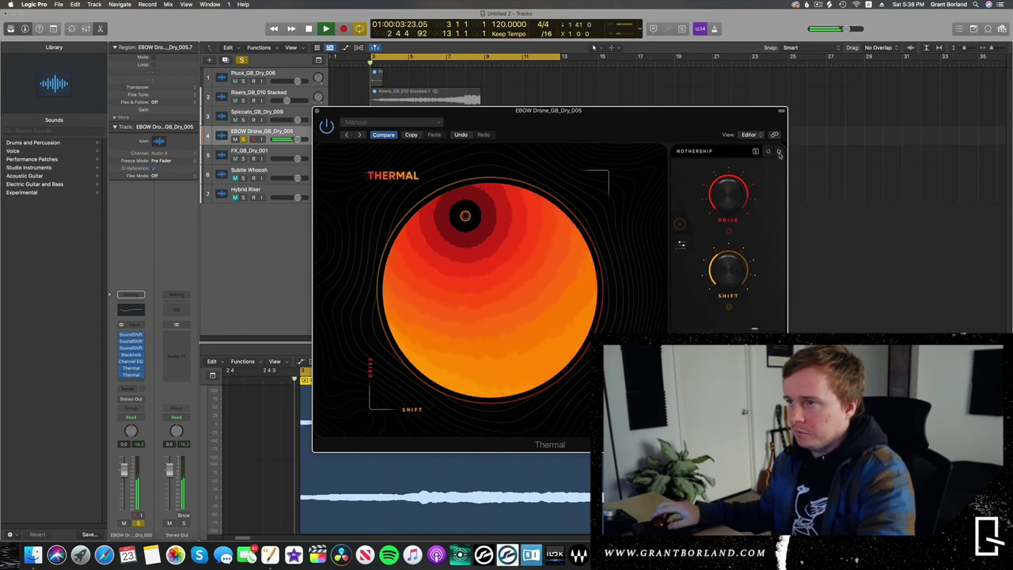
{"action": "key", "text": "space"}
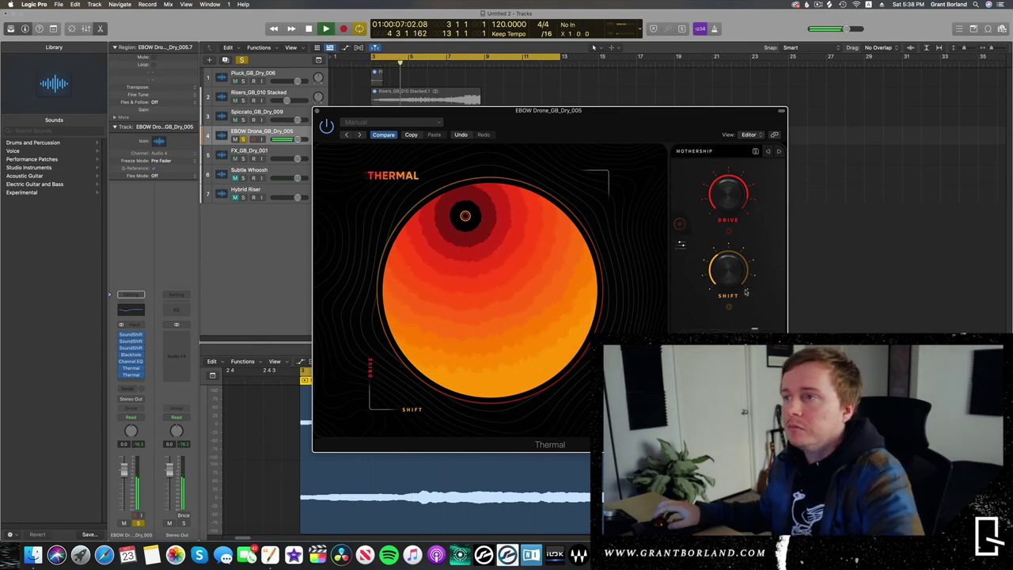
- Audition Thermal's Magma Bubbles, Animated Flux, Intercom and Ripped Apart presets on the drone, and load the following preset
{"action": "left_click", "coordinate": [778, 154]}
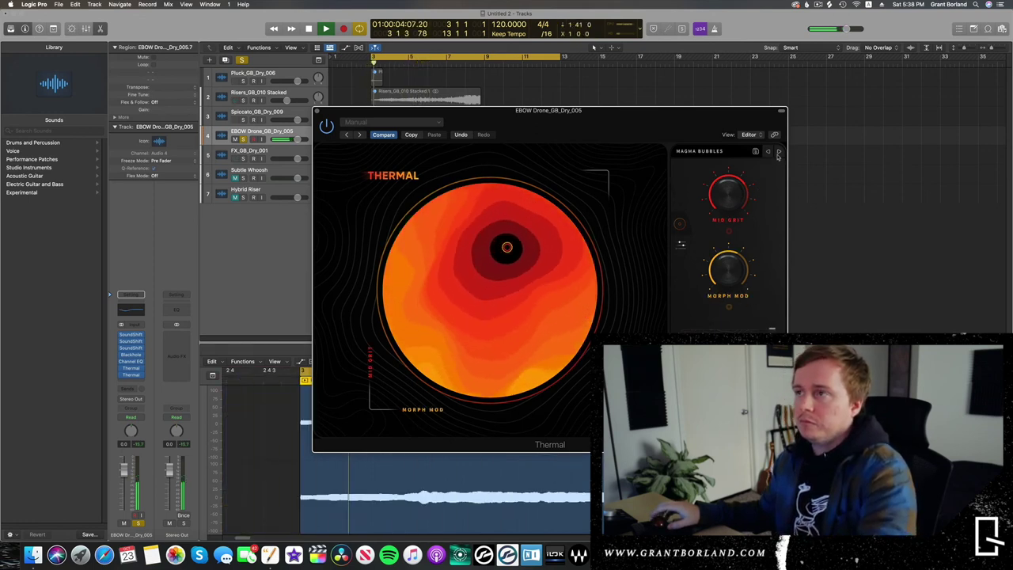
{"action": "left_click", "coordinate": [778, 154]}
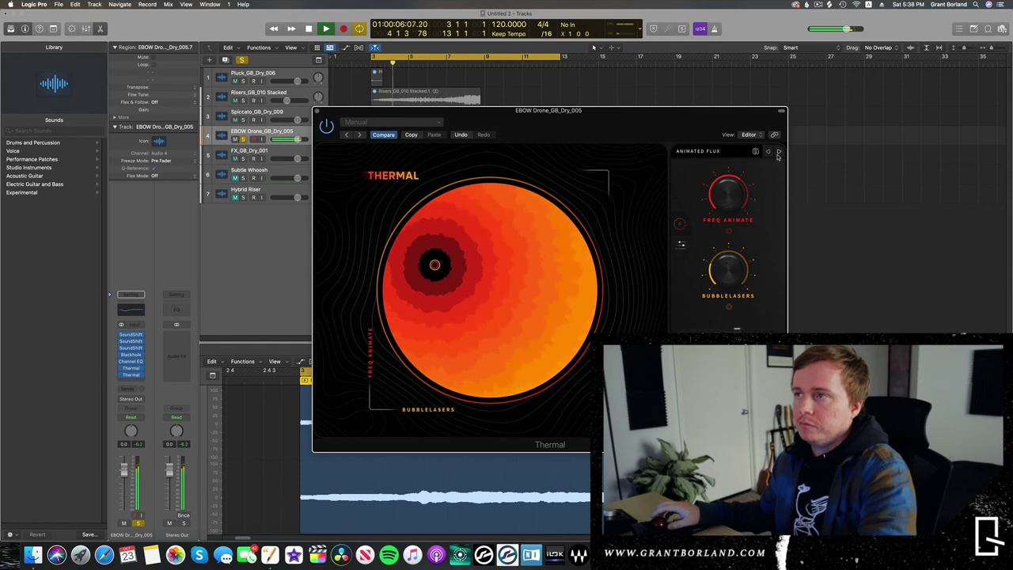
{"action": "left_click", "coordinate": [778, 155]}
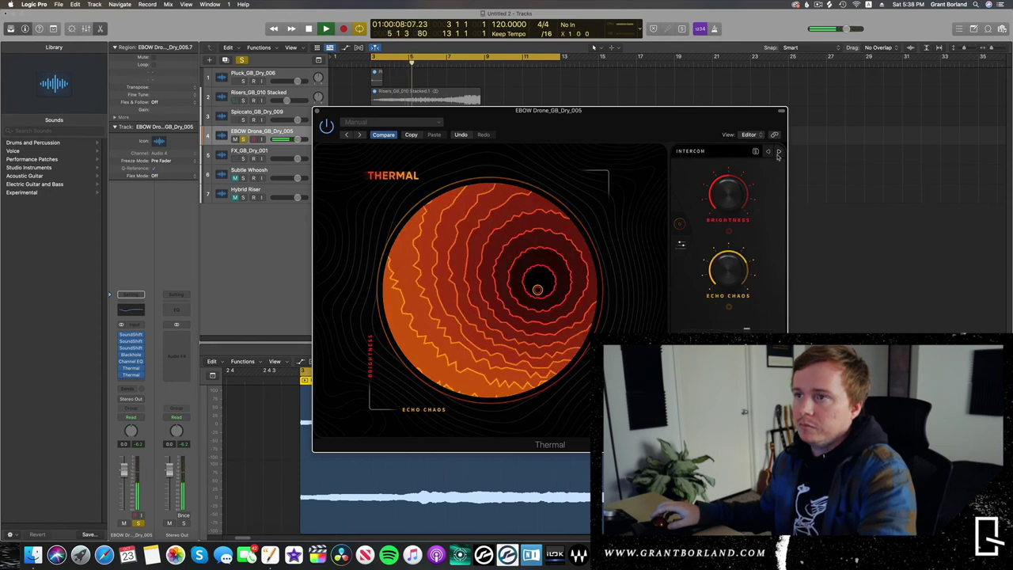
{"action": "left_click", "coordinate": [778, 154]}
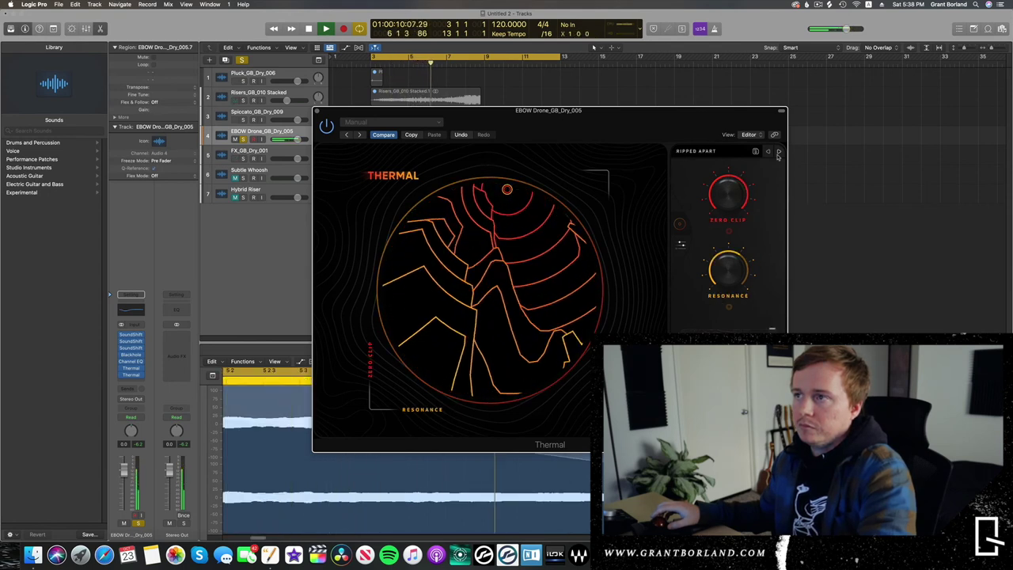
{"action": "left_click", "coordinate": [778, 154]}
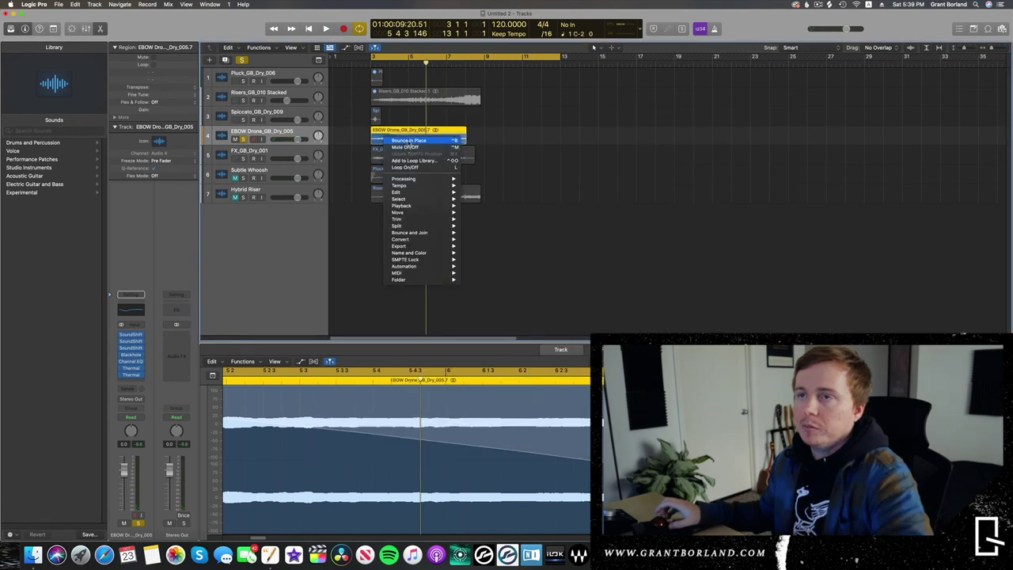
- Bounce the EBOW Drone region in place to a new track named Drone
{"action": "left_click", "coordinate": [441, 155]}
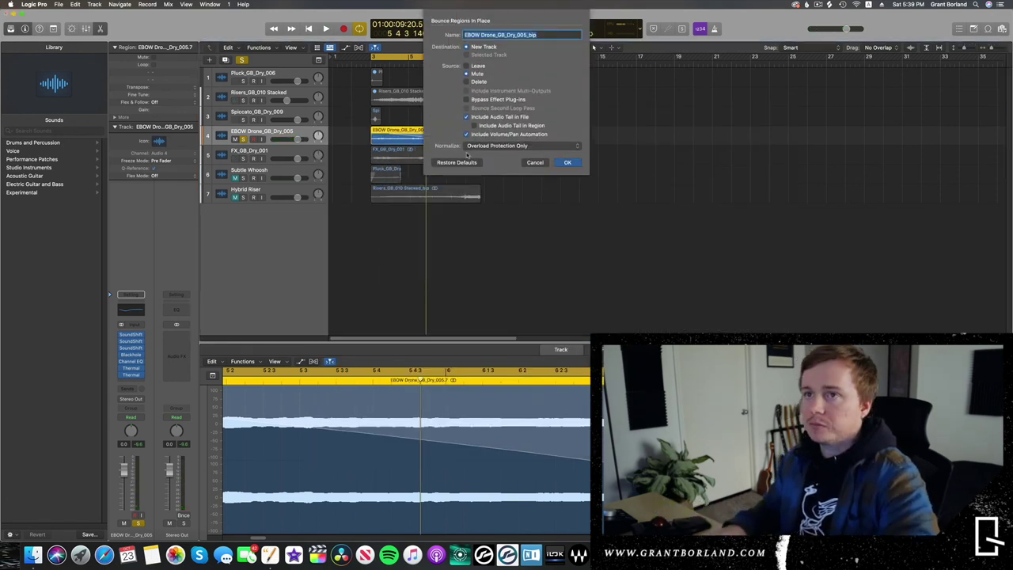
{"action": "type", "text": "Drone"}
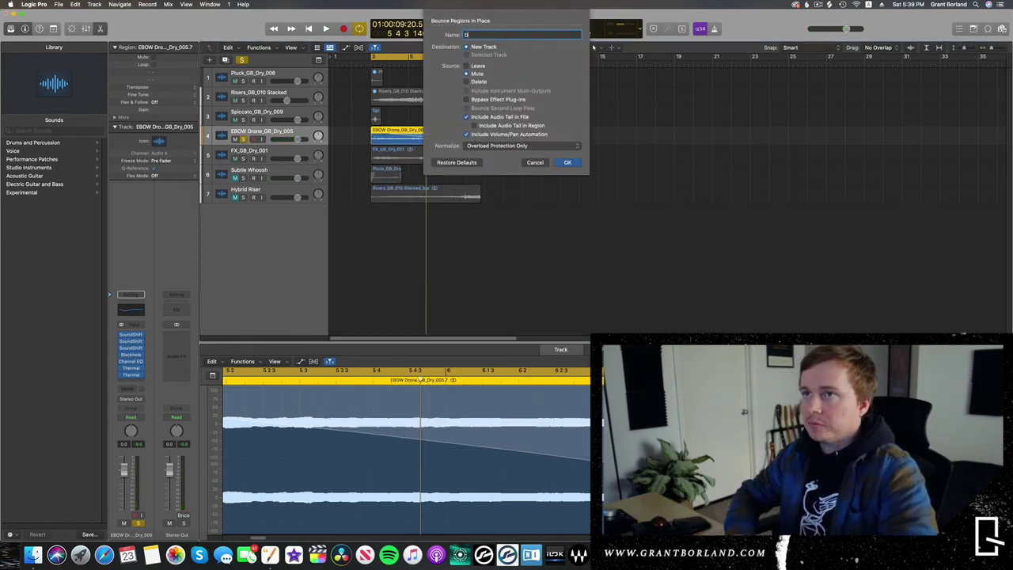
{"action": "key", "text": "Return"}
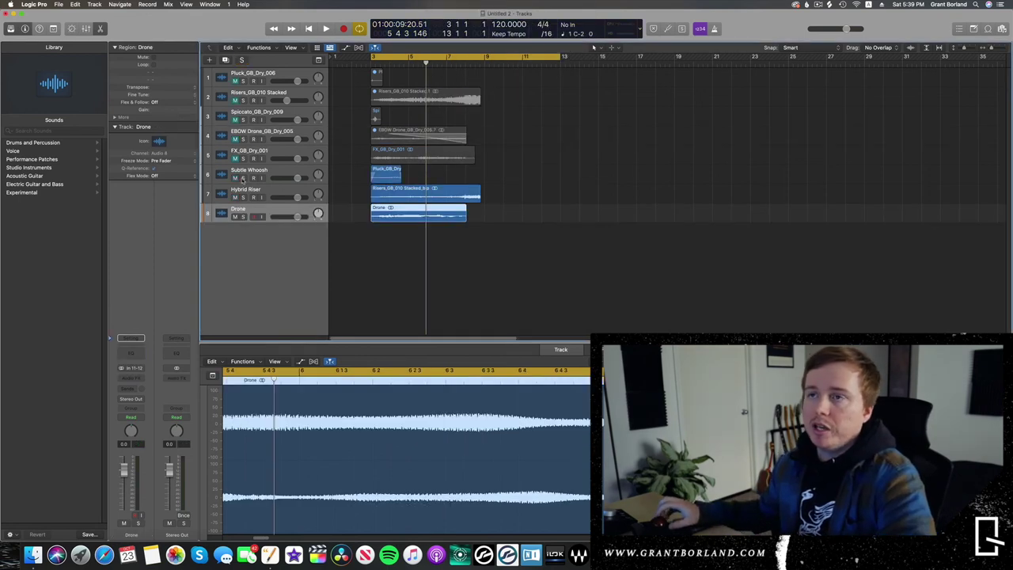
- Play the Subtle Whoosh track in solo, and stop playback and turn its solo off
{"action": "left_click", "coordinate": [243, 178]}
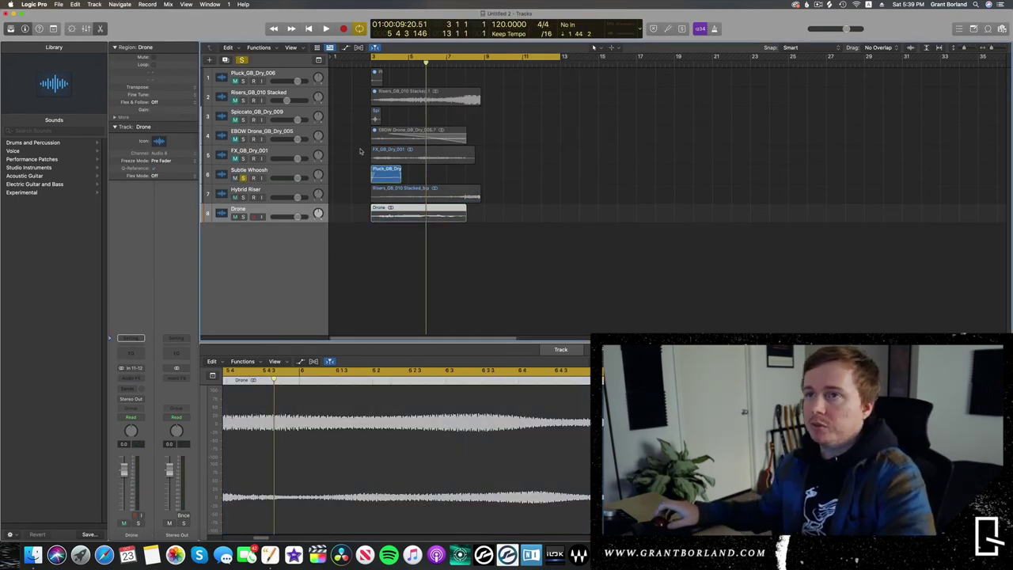
{"action": "key", "text": "space"}
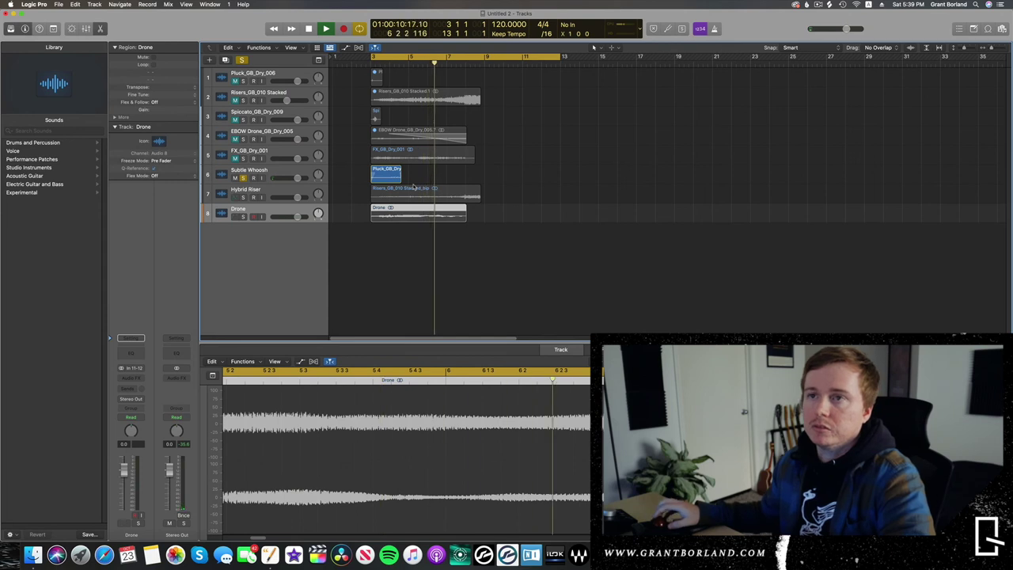
{"action": "left_click", "coordinate": [244, 179]}
{"action": "key", "text": "space"}
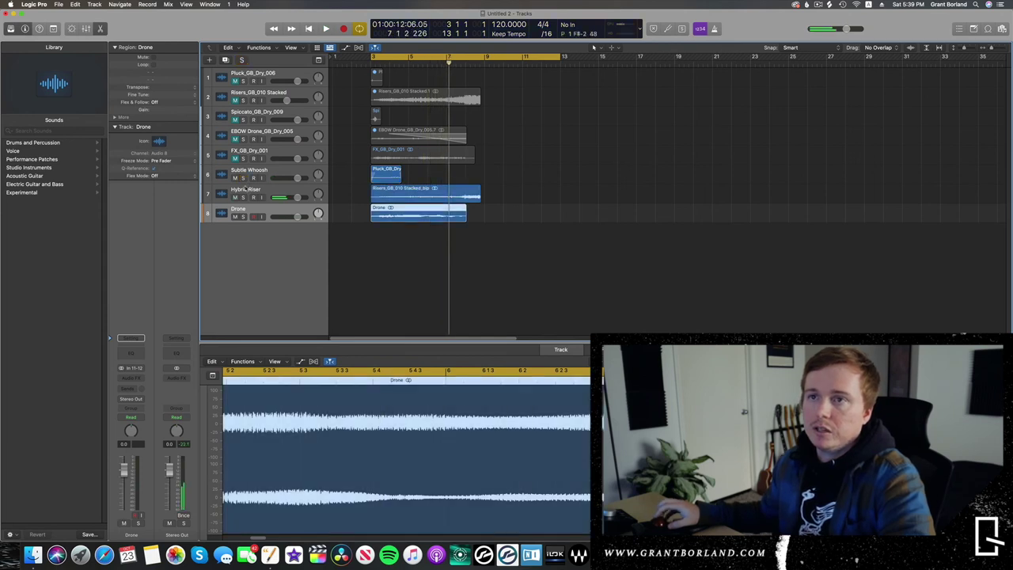
- Play the Hybrid Riser track in solo from its region's start, and stop playback and turn its solo off
{"action": "left_click", "coordinate": [244, 197]}
{"action": "key", "text": "shift+Return"}
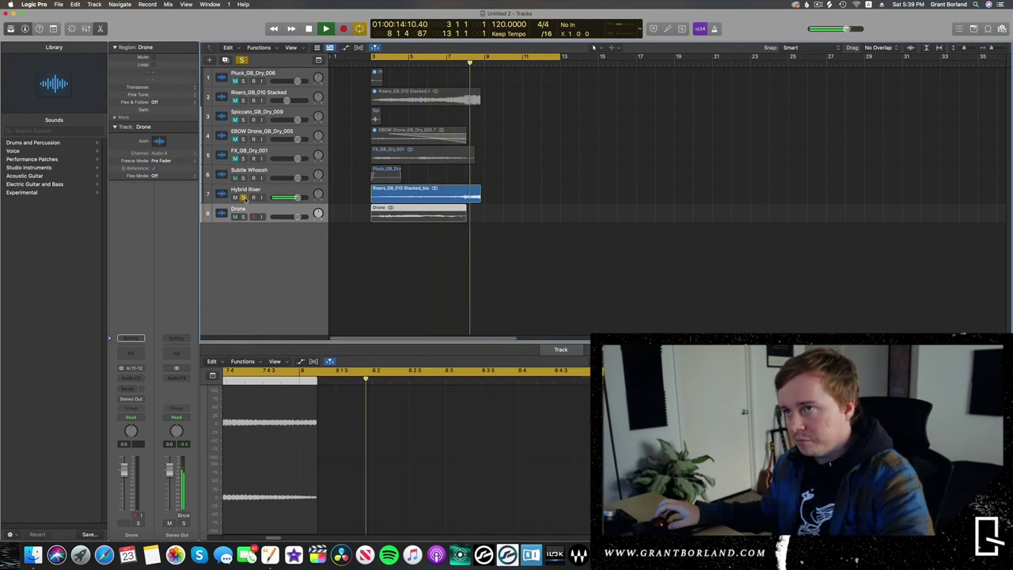
{"action": "key", "text": "space"}
{"action": "left_click", "coordinate": [243, 197]}
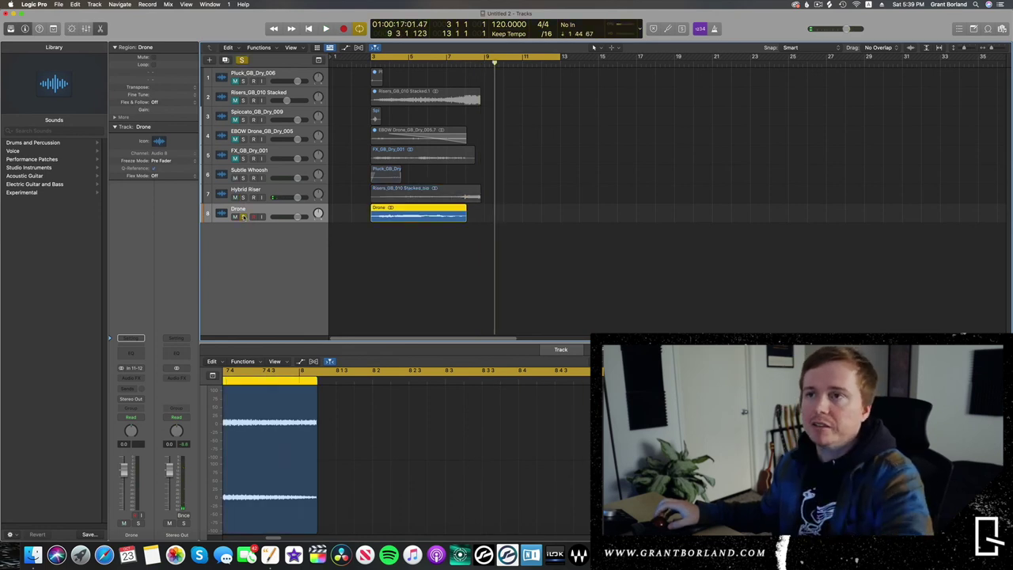
- Play the bounced Drone track in solo and extend its region's end to about the middle of bar 10
{"action": "left_click", "coordinate": [243, 217]}
{"action": "key", "text": "space"}
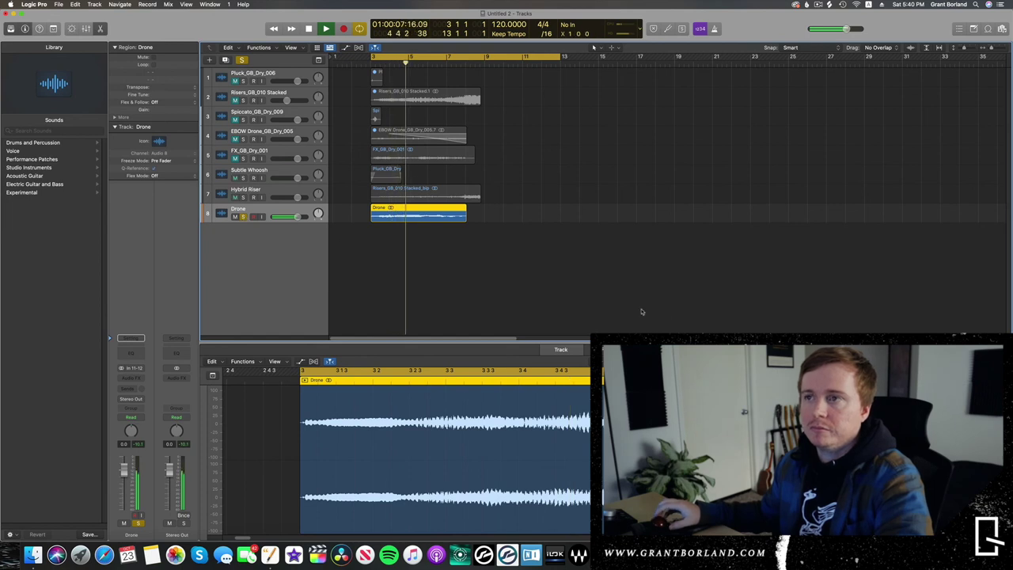
{"action": "left_click_drag", "start_coordinate": [466, 222], "coordinate": [513, 222]}
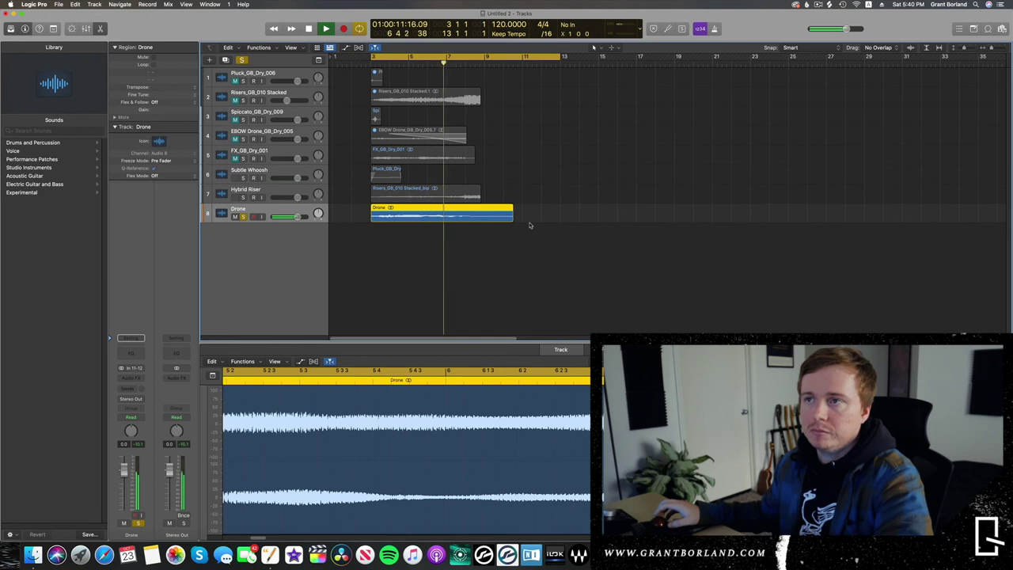